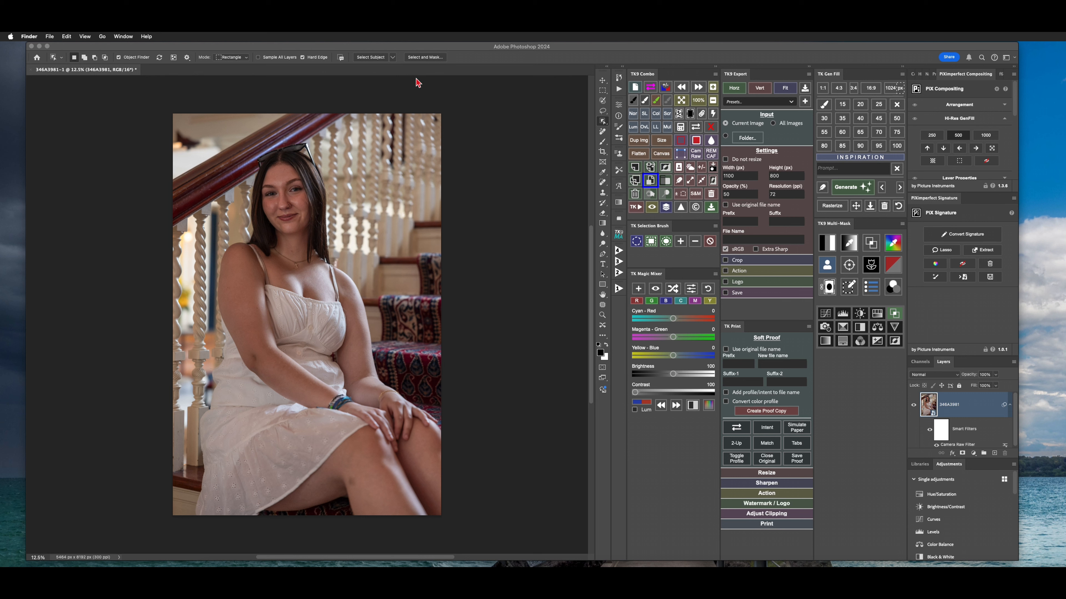
- Select the woman in the photo automatically with Select Subject
left_click(604, 127)
left_click_drag(608, 127, 609, 128)
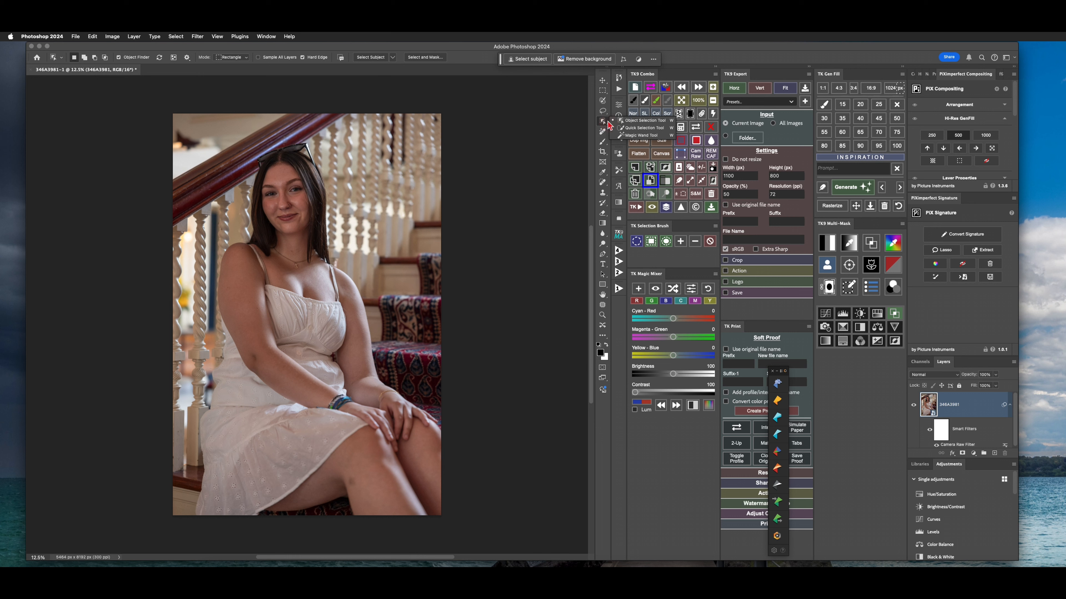
left_click(528, 59)
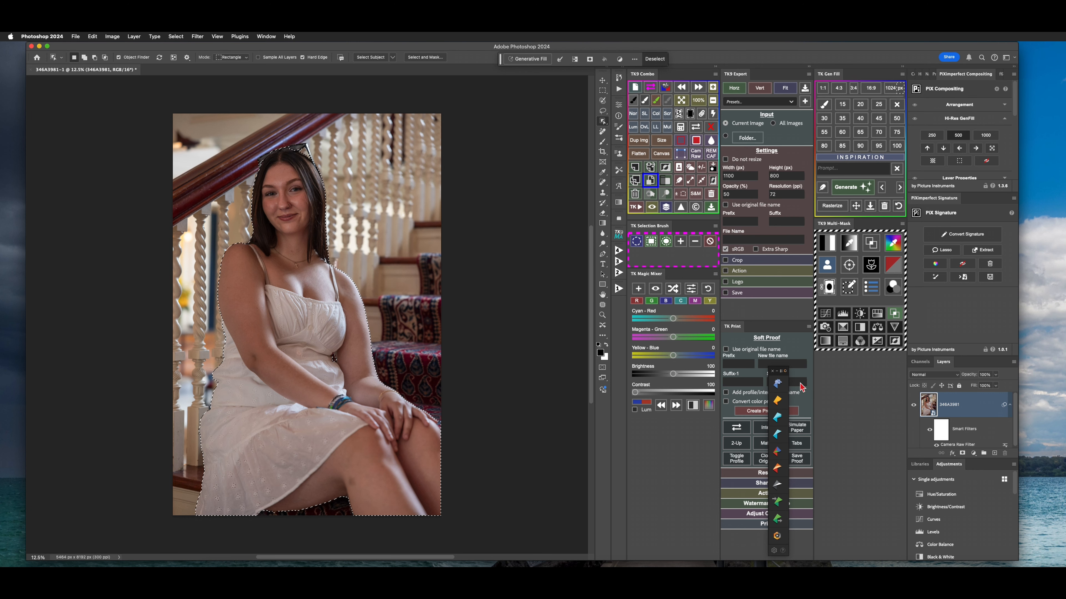
- Add a Brightness/Contrast adjustment layer from the selection and invert its mask to target the background
left_click(973, 455)
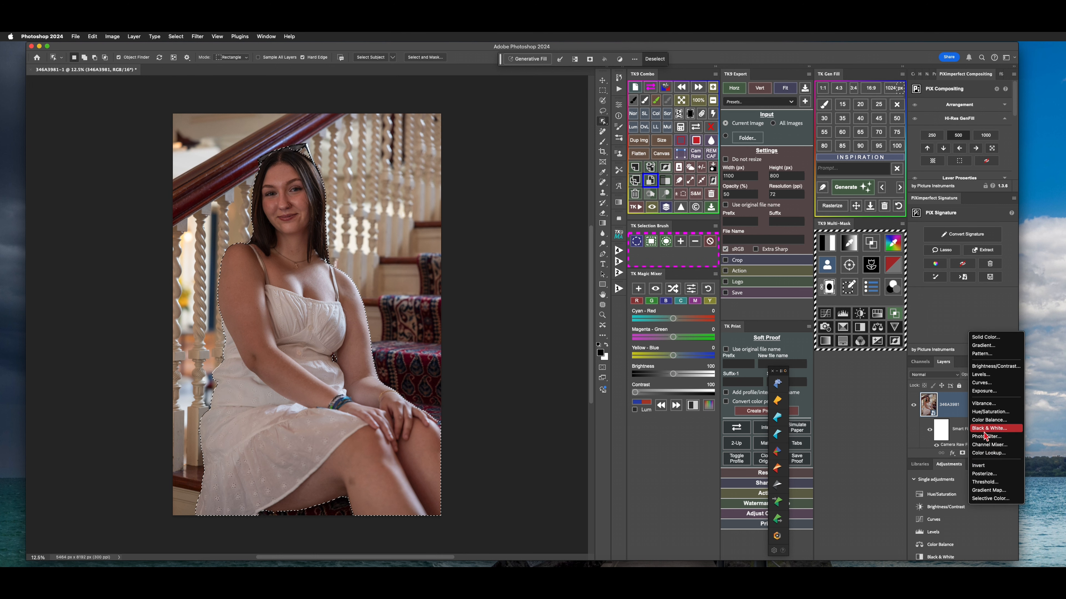
left_click(998, 370)
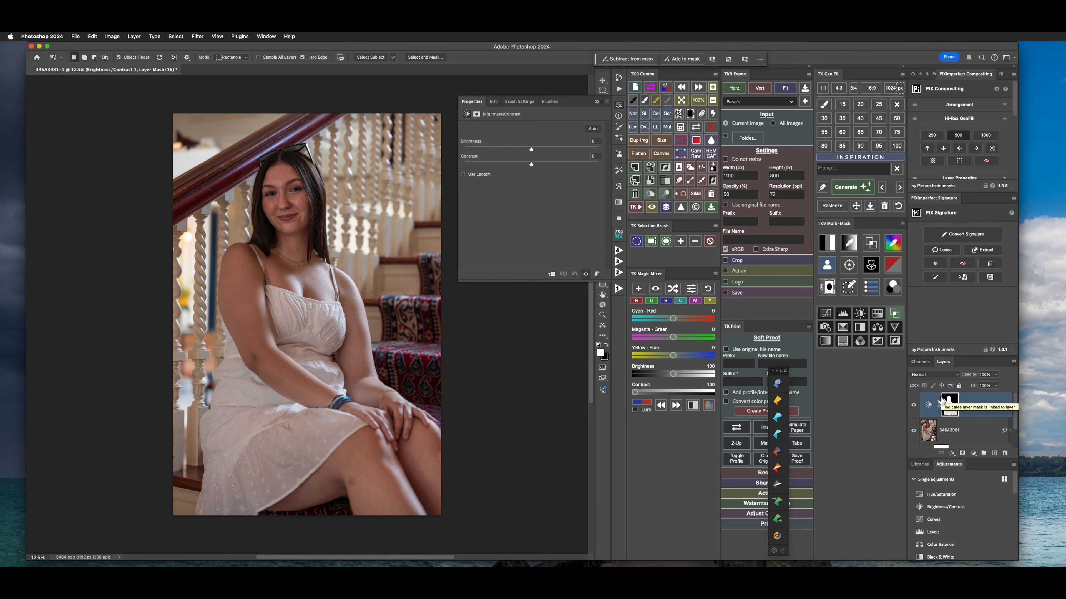
key("super+i")
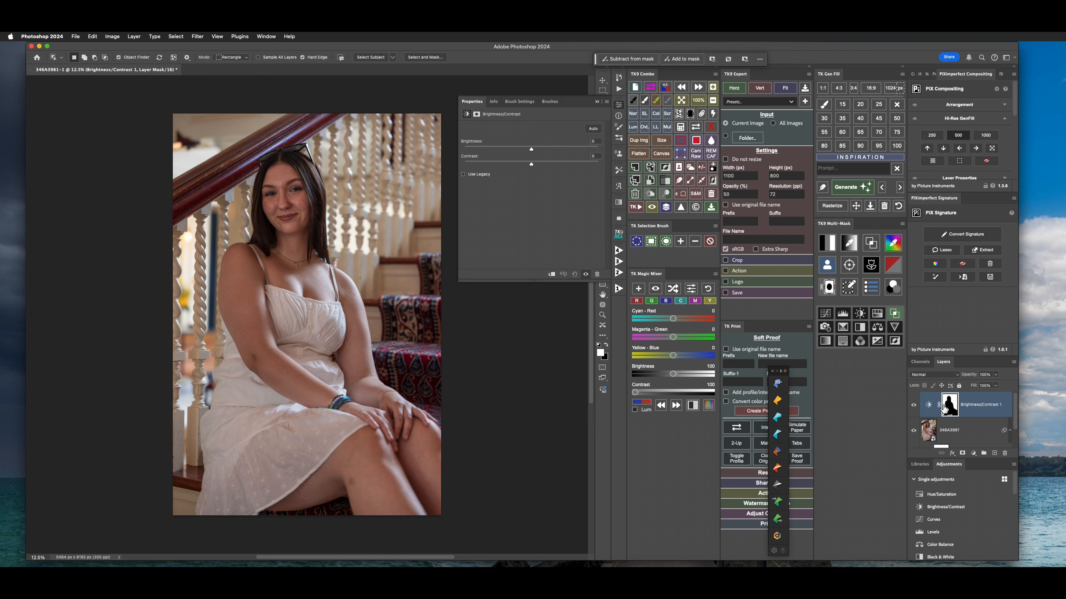
- Feather the Brightness/Contrast layer's mask to 3.1 px
key("b")
key("x")
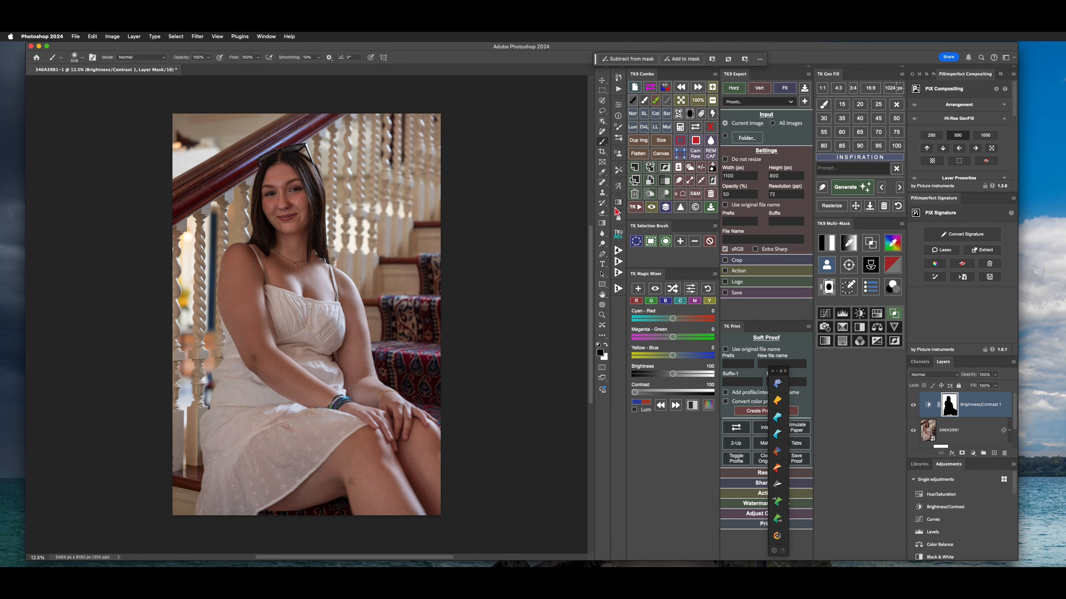
left_click(619, 106)
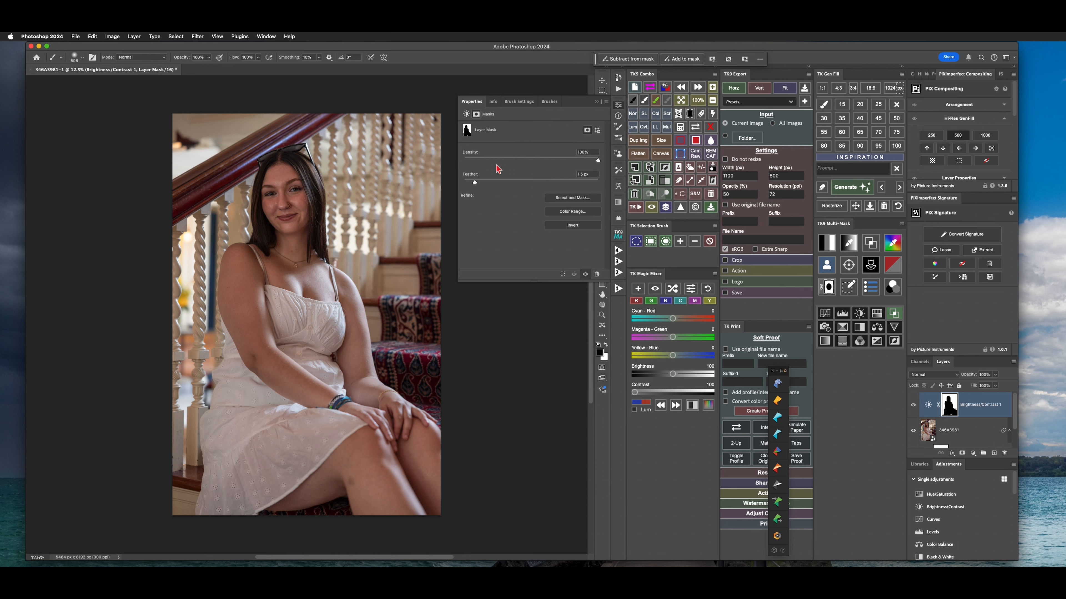
left_click_drag(464, 183, 484, 185)
left_click_drag(482, 185, 486, 185)
left_click(596, 103)
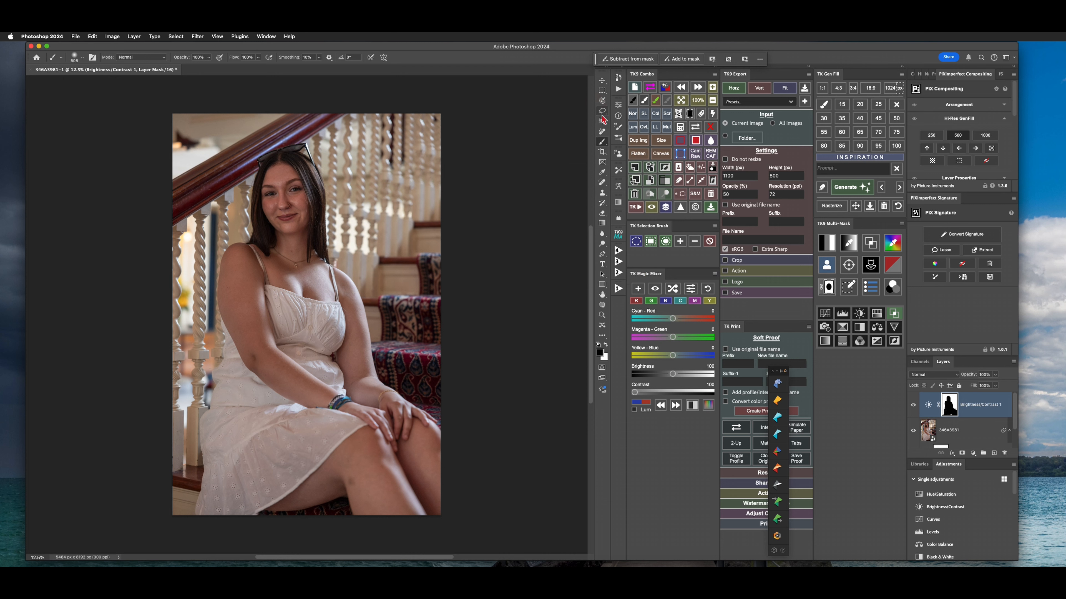
- Darken the background by setting the Brightness/Contrast layer's brightness to -28 and contrast to -8
double_click(926, 405)
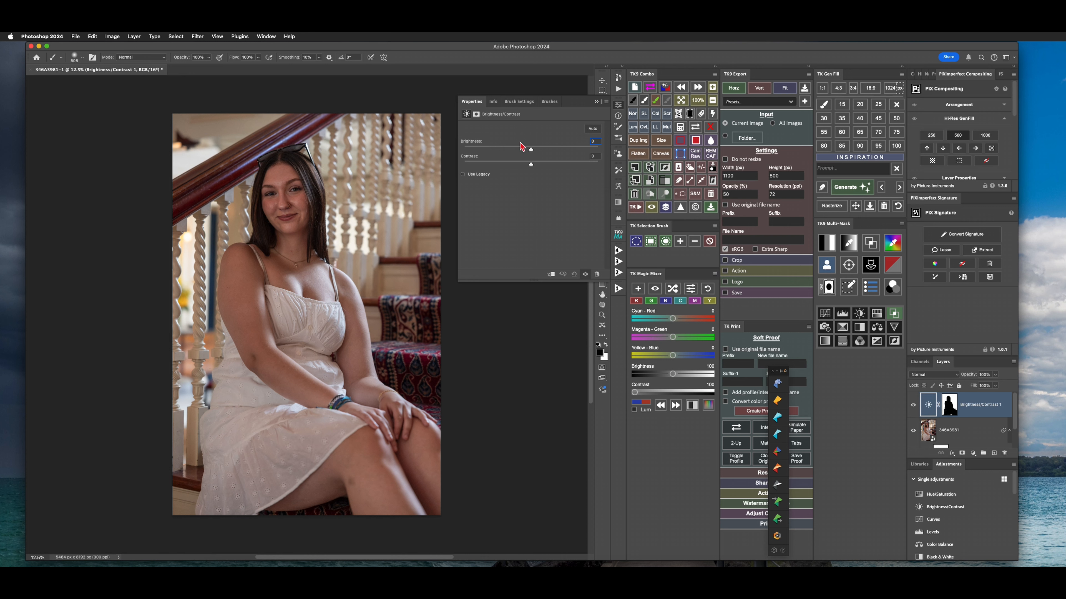
left_click_drag(530, 151, 507, 151)
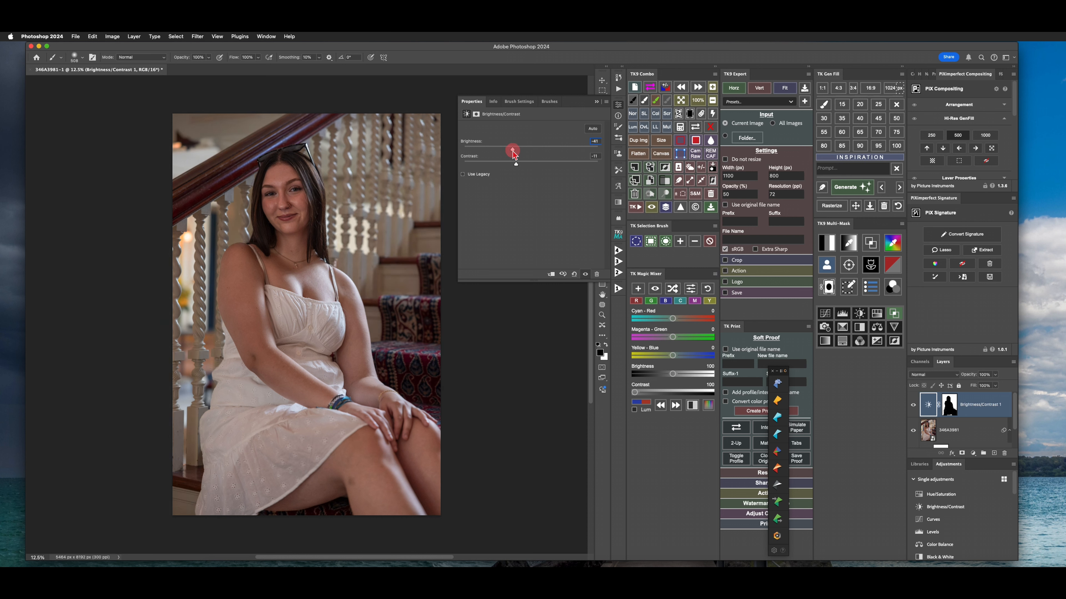
mouse_move(514, 155)
left_mouse_down()
mouse_move(515, 167)
mouse_move(553, 167)
mouse_move(520, 170)
left_mouse_up()
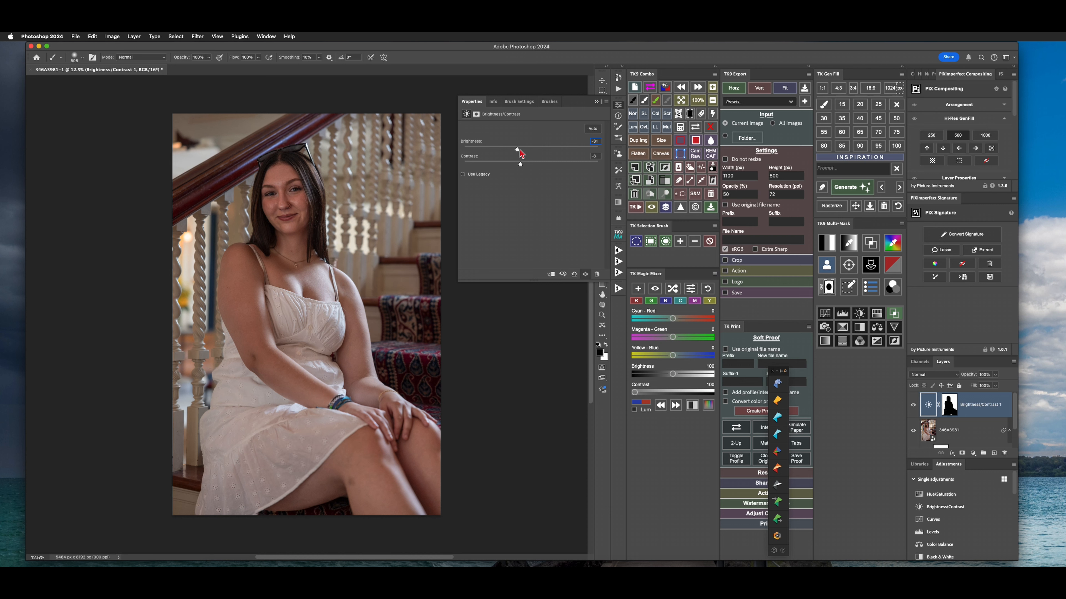
left_click_drag(519, 150, 518, 153)
left_click(596, 103)
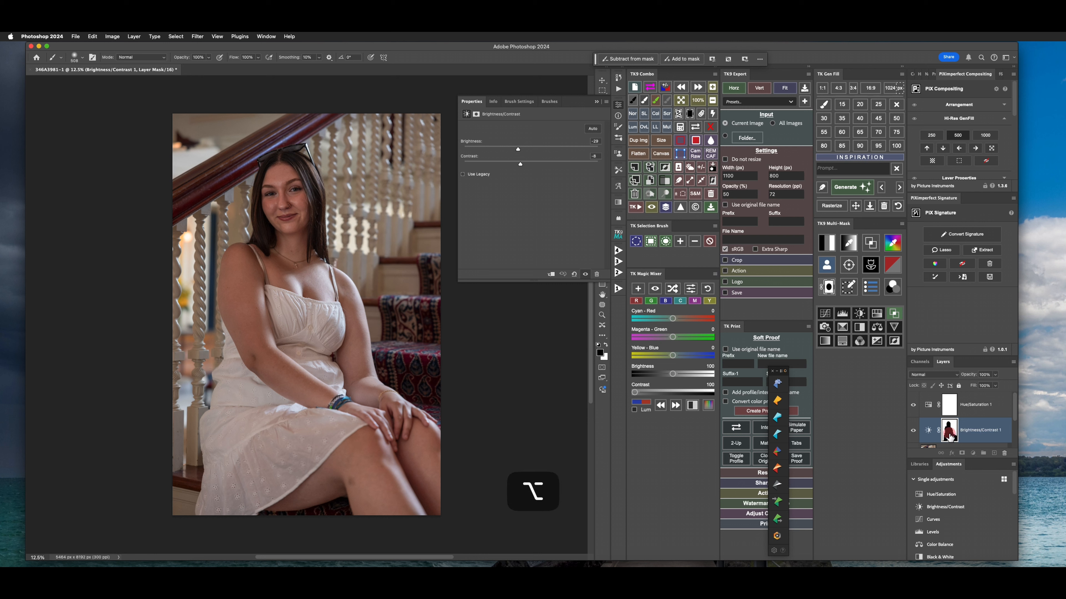
- Replace the Hue/Saturation layer's mask with a copy of the Brightness/Contrast mask, and reduce the background's saturation slightly
left_click_drag(949, 430, 952, 410)
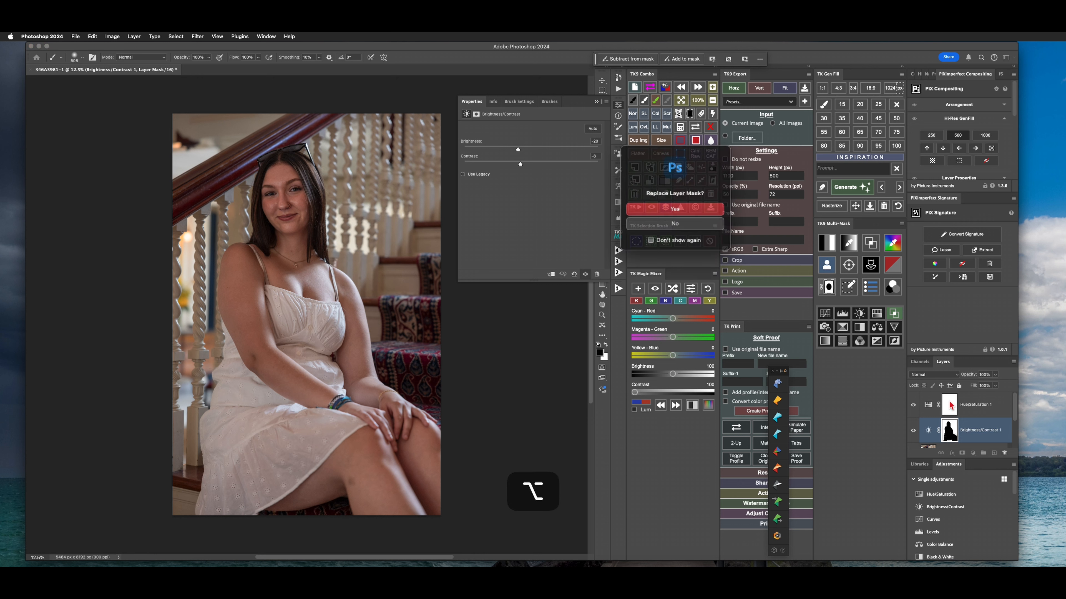
left_click(672, 209)
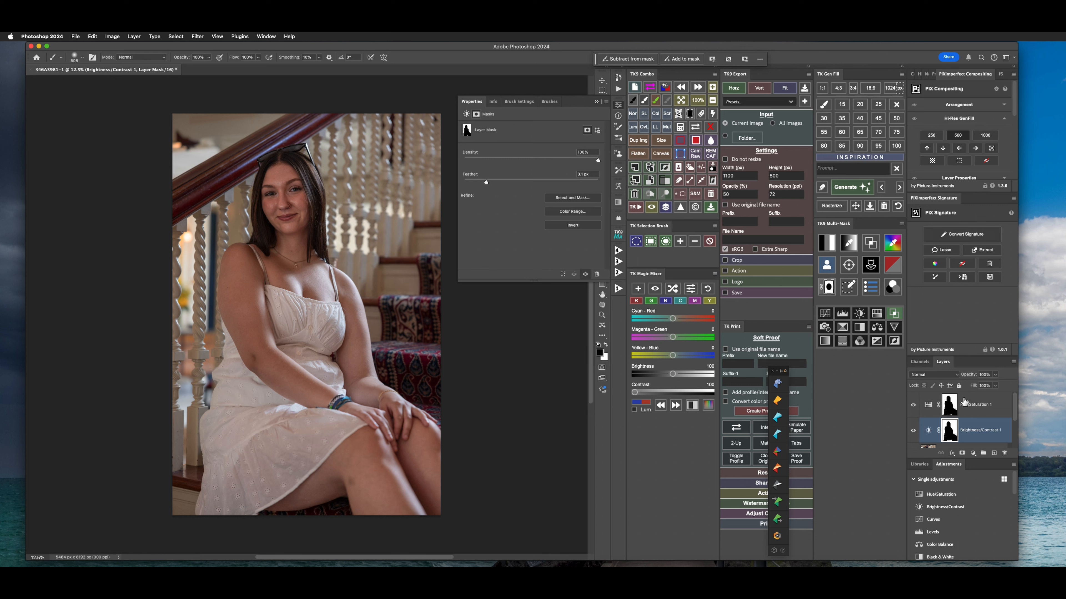
left_click(924, 406)
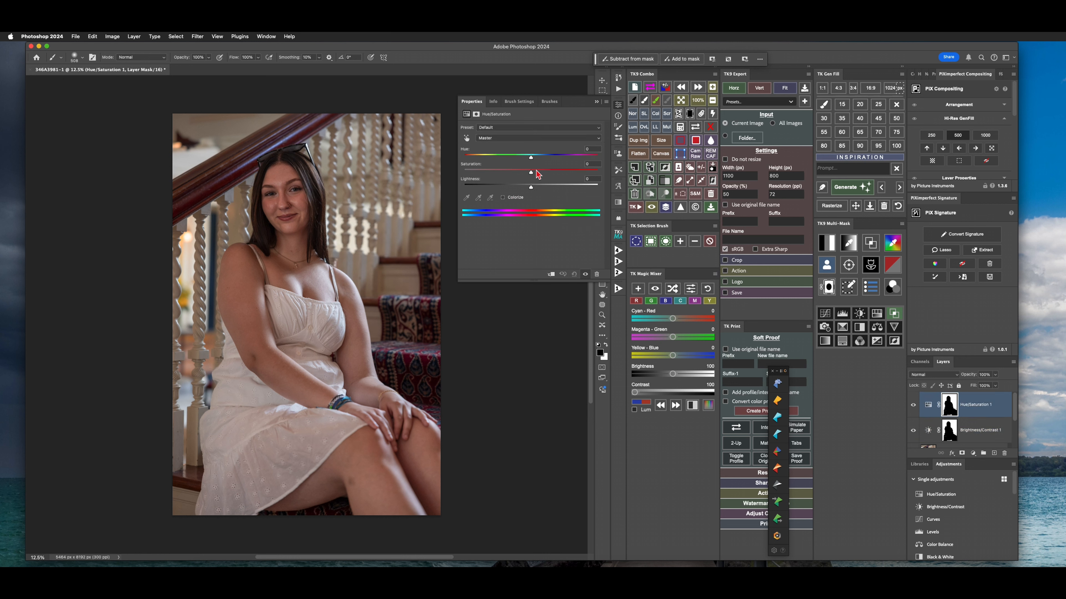
mouse_move(529, 173)
left_mouse_down()
mouse_move(497, 175)
mouse_move(532, 177)
mouse_move(505, 176)
mouse_move(516, 176)
left_mouse_up()
left_click_drag(515, 175, 524, 187)
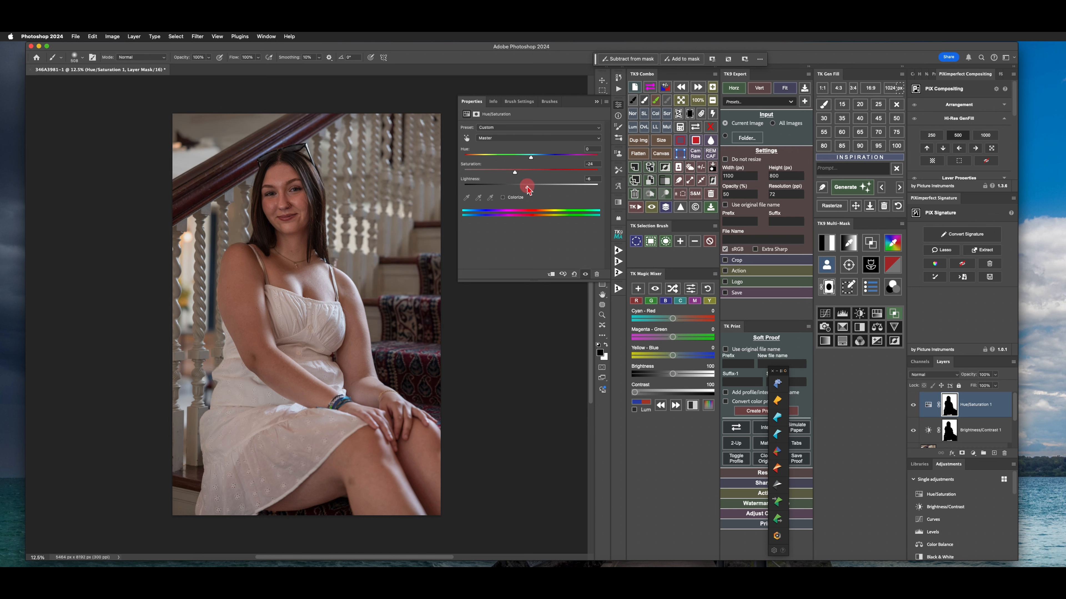
left_click_drag(528, 190, 519, 175)
left_click_drag(532, 191, 530, 188)
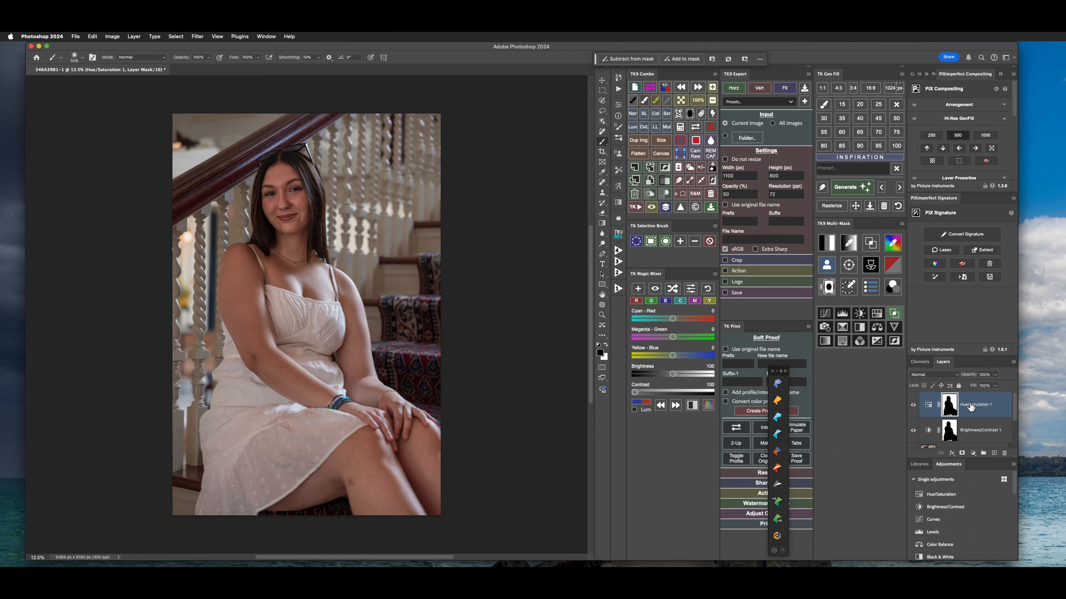
- Add a Curves adjustment layer on top and replace its mask with a copy of the Hue/Saturation mask
left_click(973, 454)
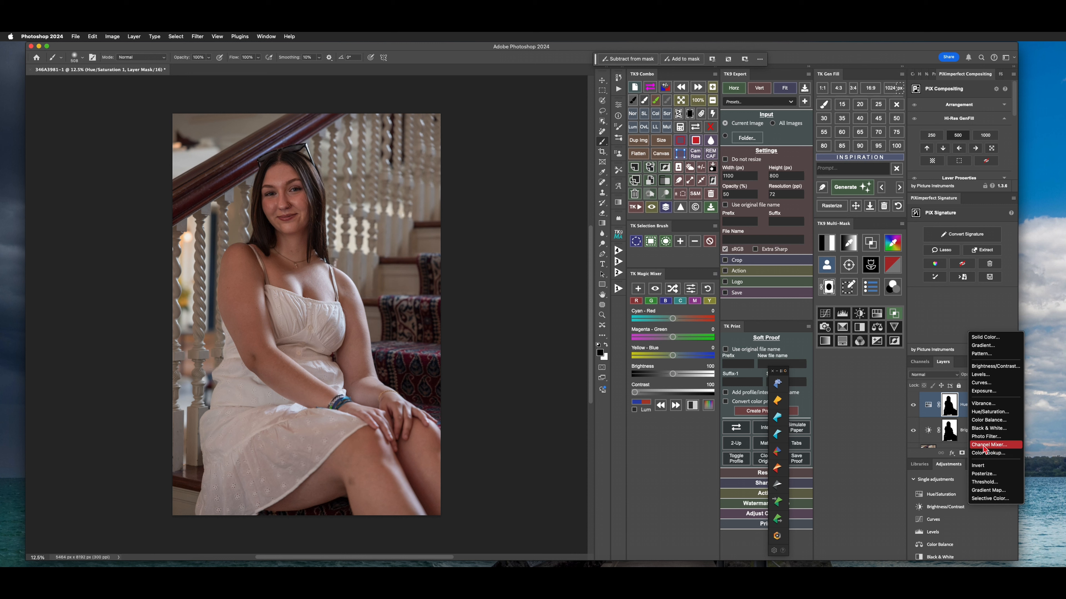
left_click(982, 384)
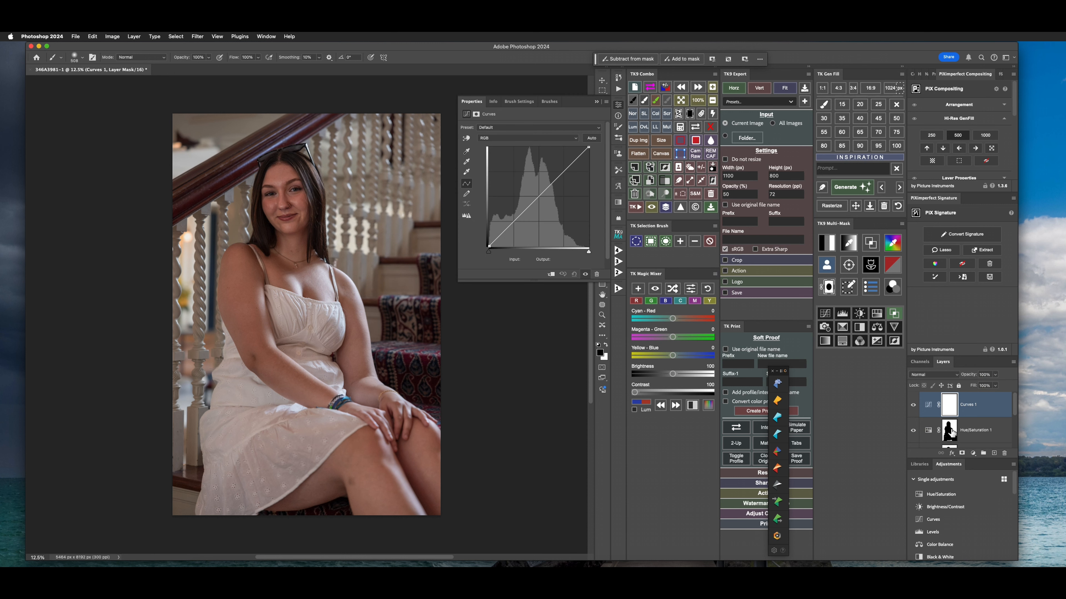
left_click_drag(950, 433, 949, 405)
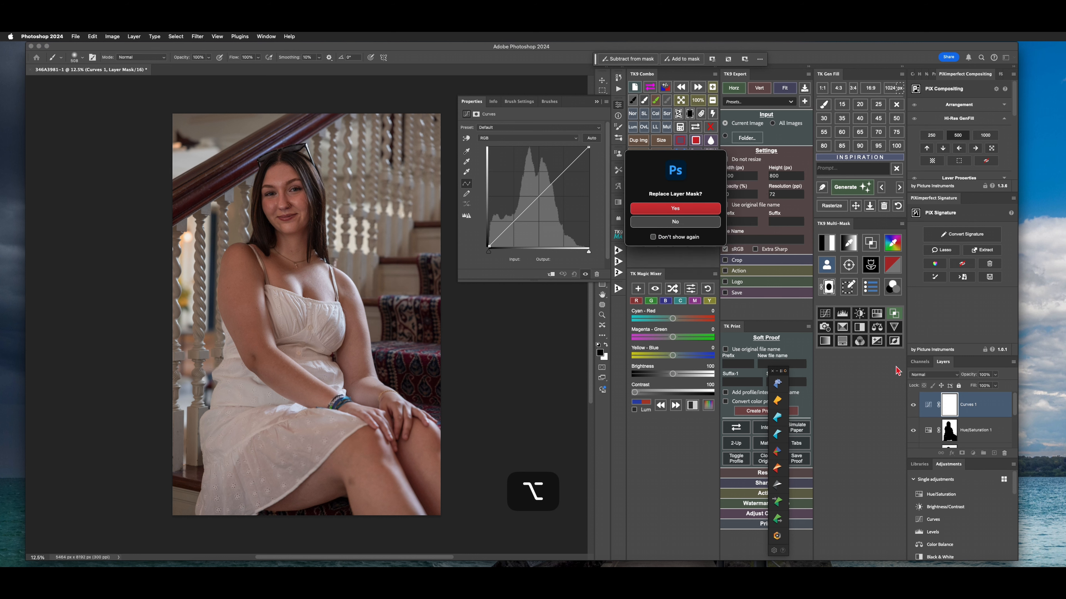
left_click(670, 210)
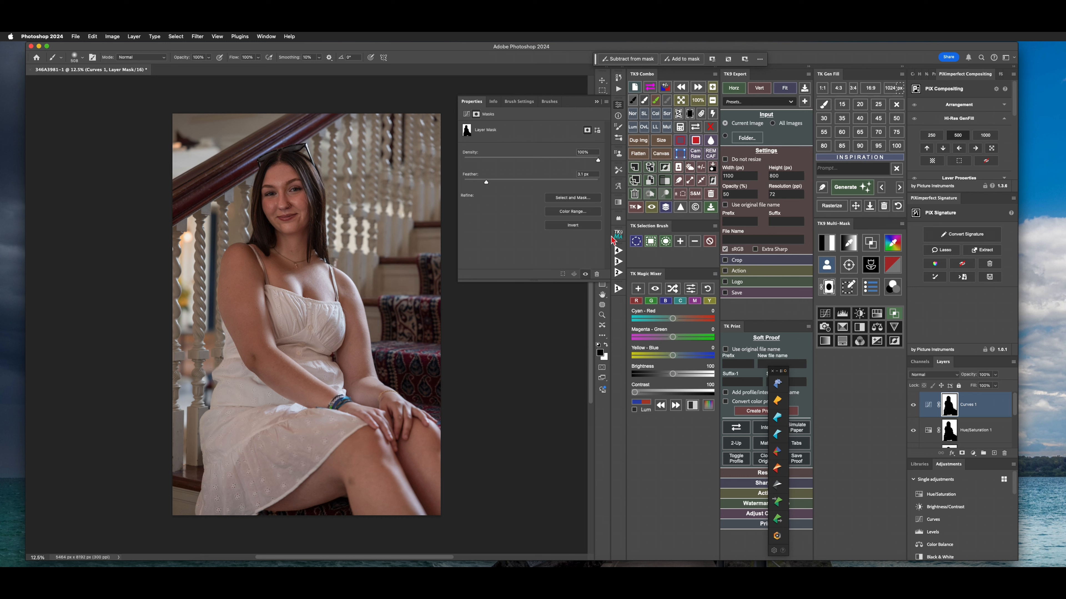
- Pull the RGB curve's midpoint down slightly and raise its black point a little on the Curves layer
left_click(927, 404)
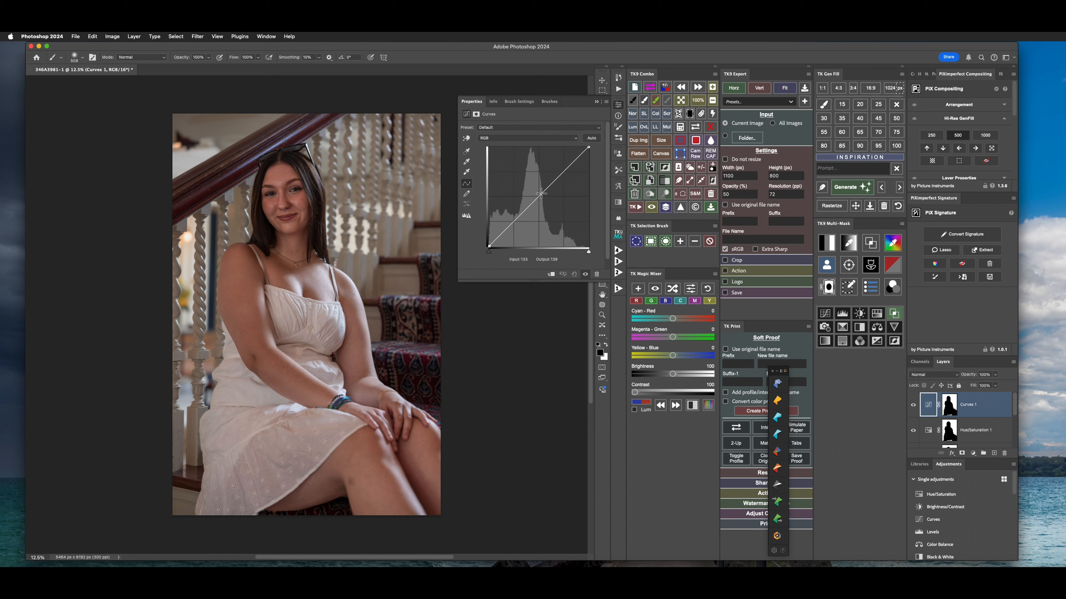
left_click_drag(538, 194, 540, 197)
left_click(488, 247)
left_click_drag(487, 246, 489, 244)
left_click(596, 103)
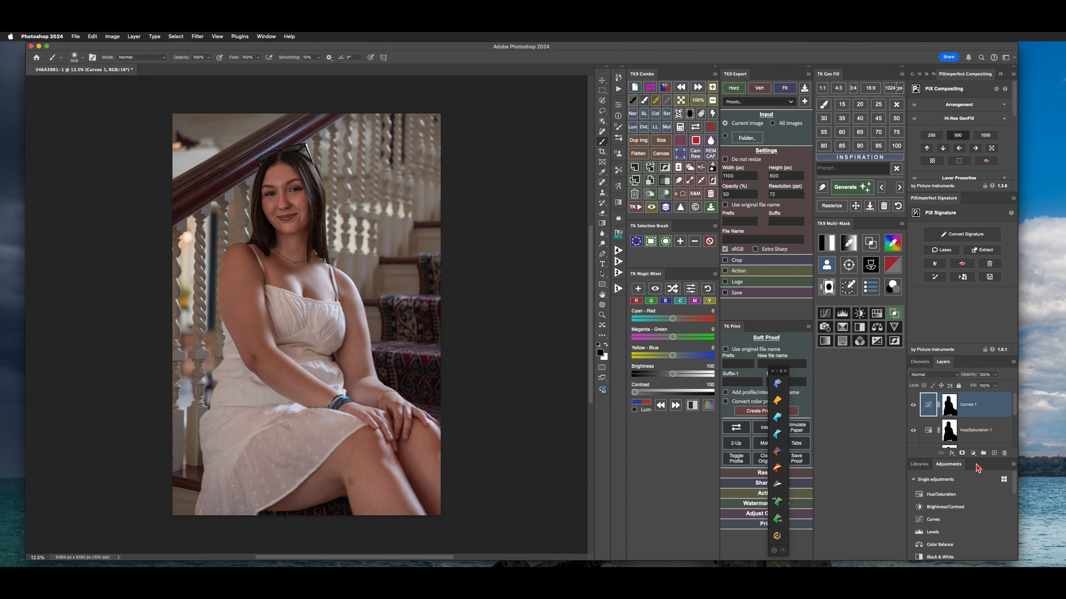
- Group the Curves, Hue/Saturation and Brightness/Contrast layers into a group named Background Separation
left_click(982, 454)
left_click_drag(987, 460, 970, 509)
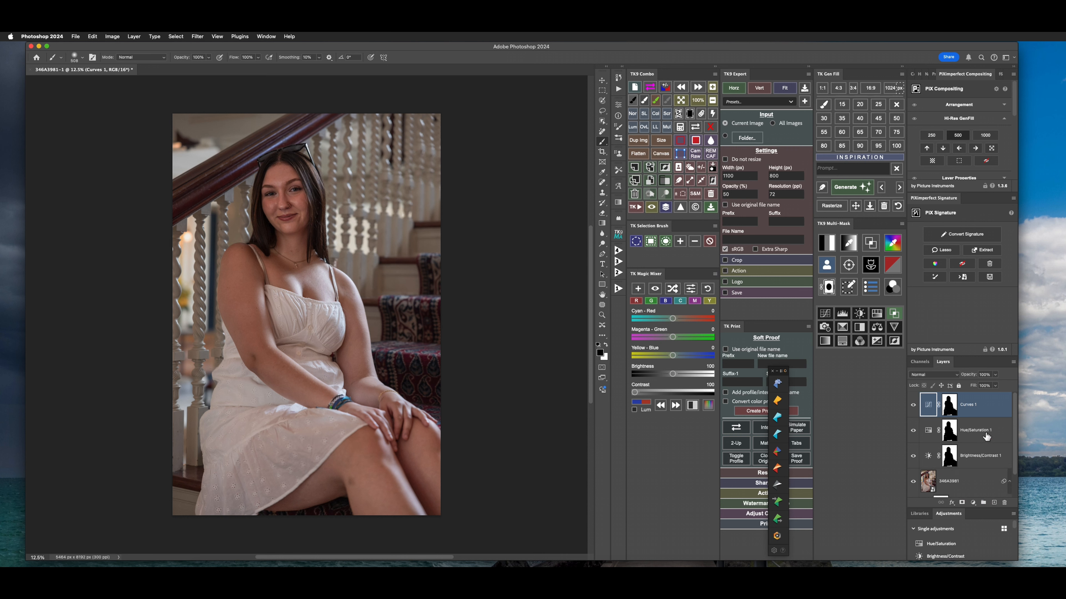
left_click(980, 457, "shift")
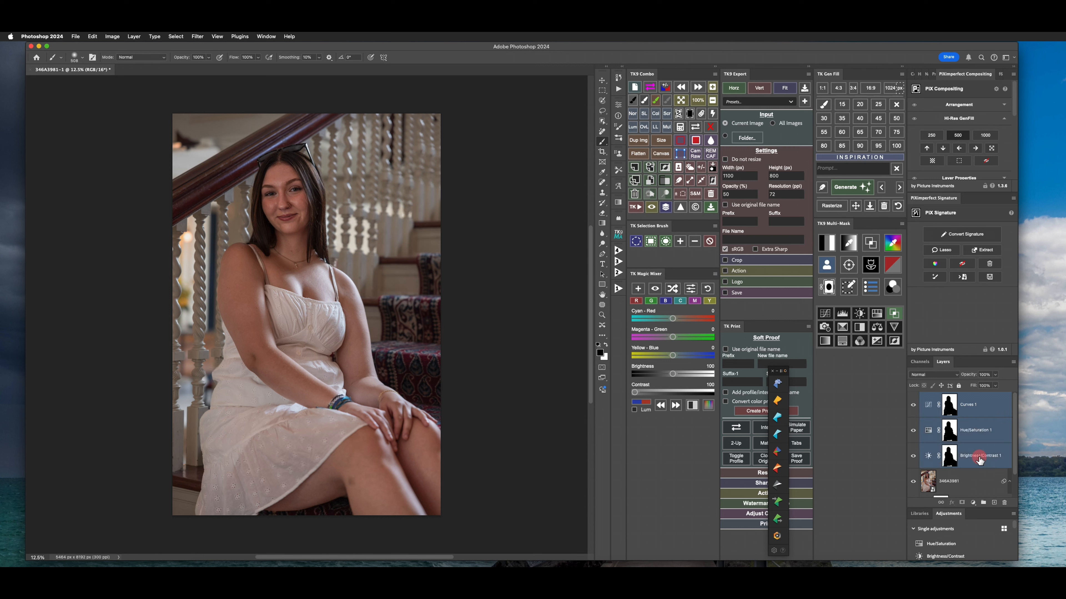
right_click(977, 425)
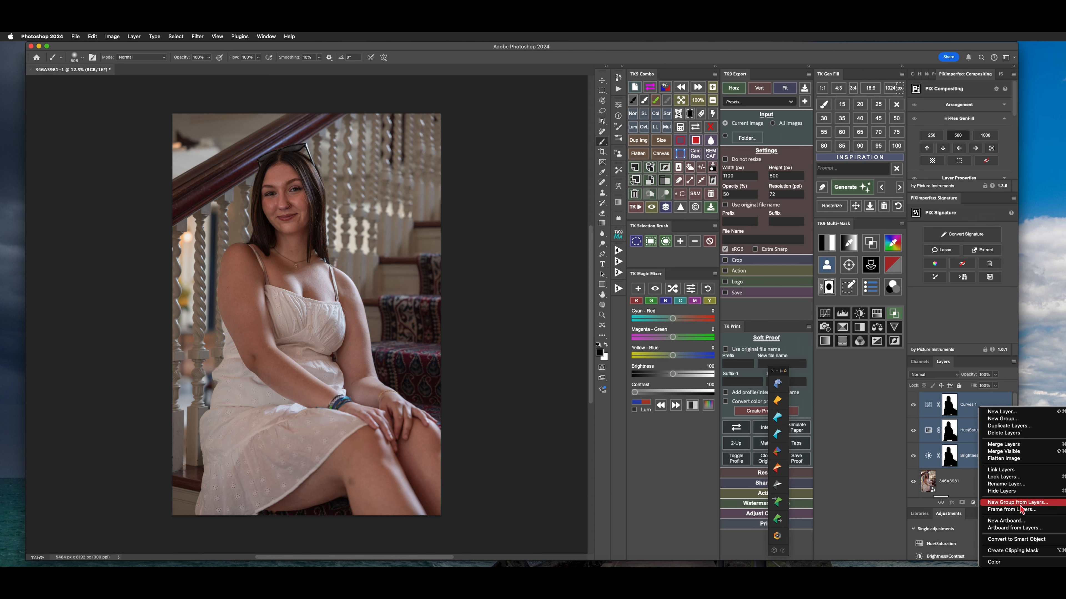
left_click(1019, 503)
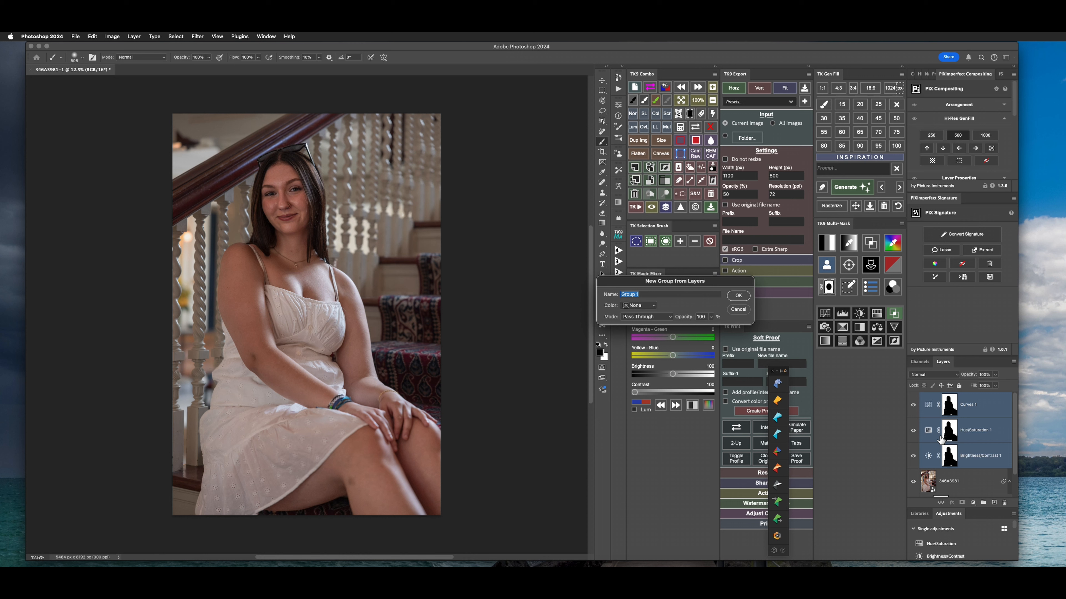
type("Background Separation")
left_click(739, 295)
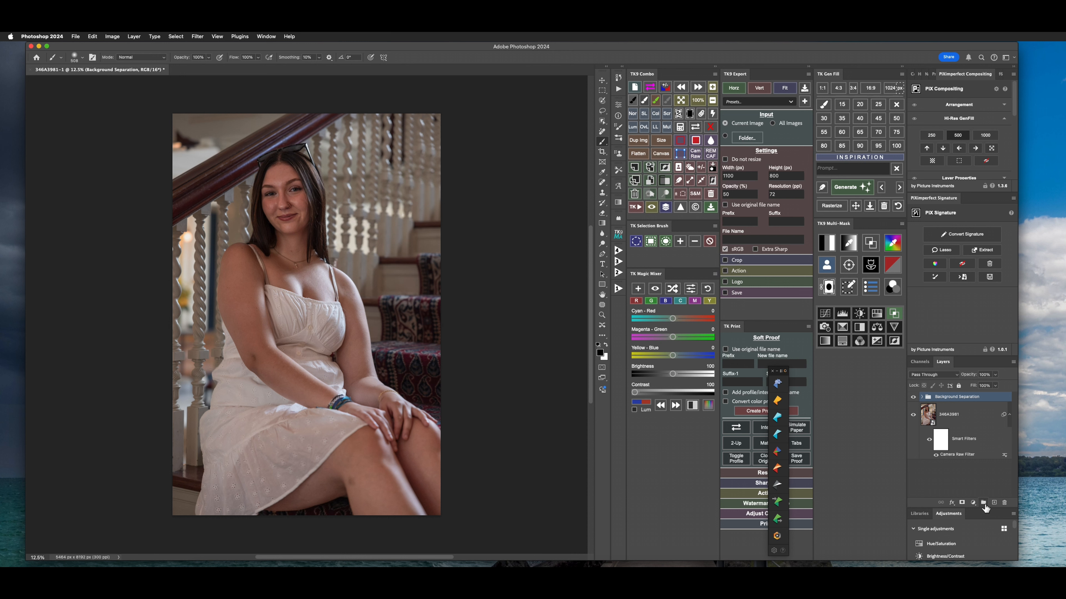
- Stamp all visible layers onto a new layer above the Background Separation group and add a layer mask to it
left_click(993, 504)
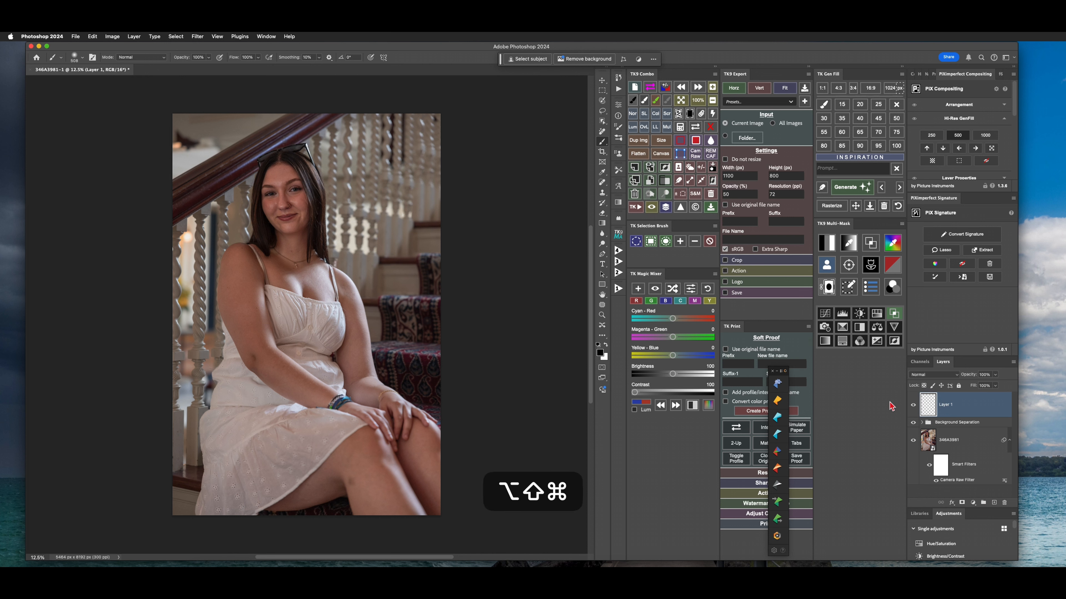
key("alt+shift+super+e")
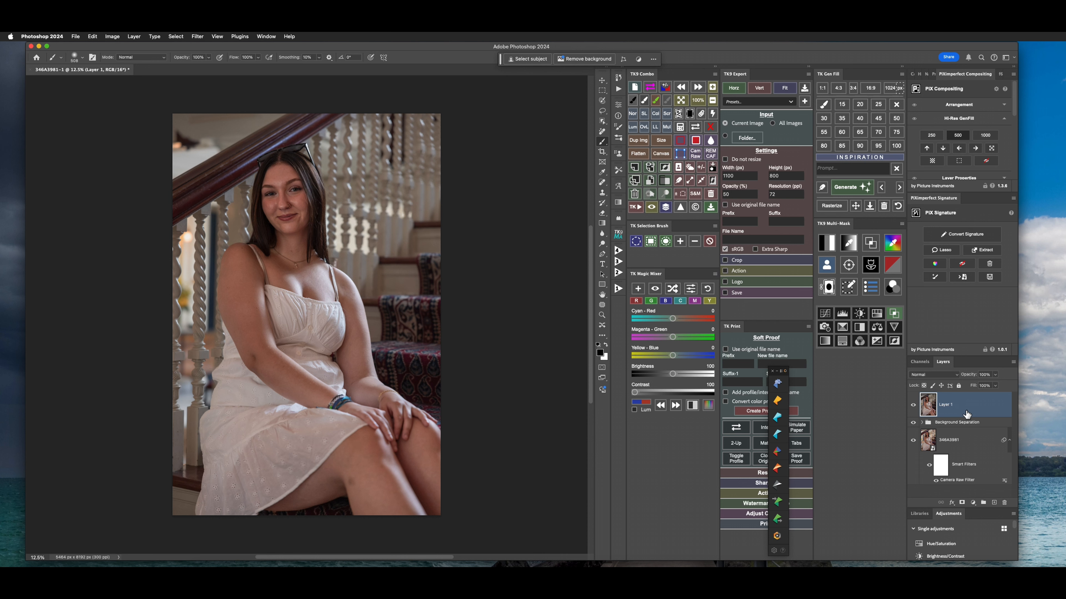
left_click(921, 422)
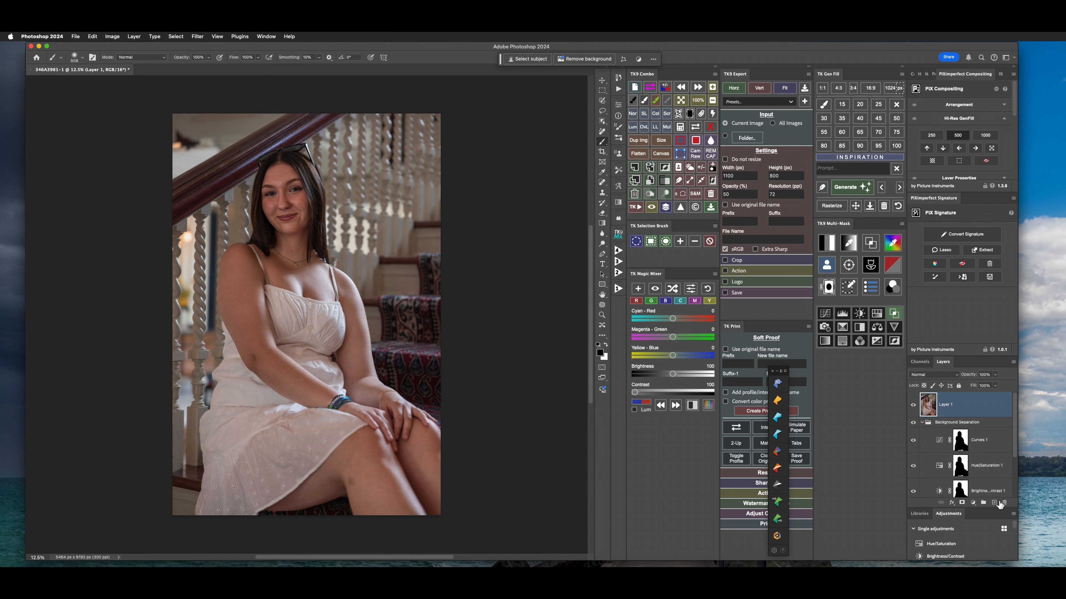
left_click(961, 504)
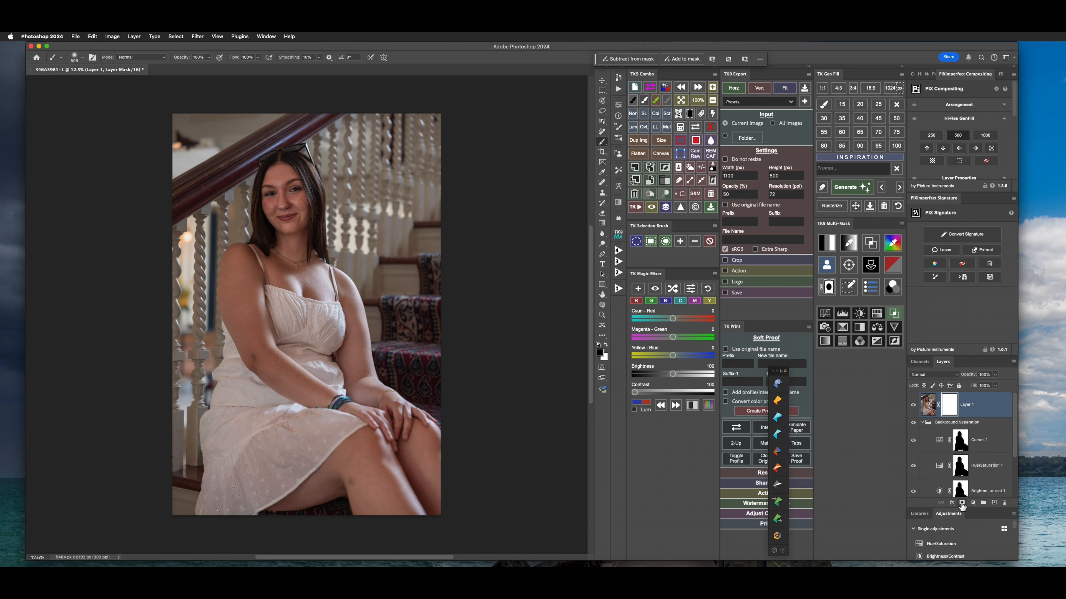
- Replace the stamped layer's mask with a copy of the Curves mask and invert it to isolate the woman
left_click(960, 444)
left_click_drag(961, 444, 949, 406)
key("alt")
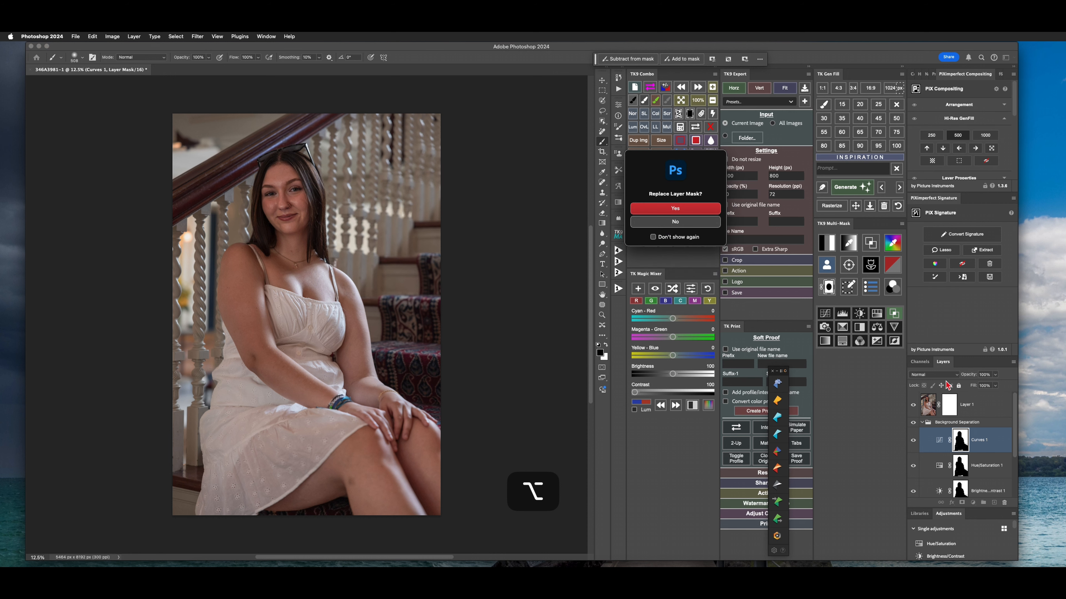
left_click(677, 209)
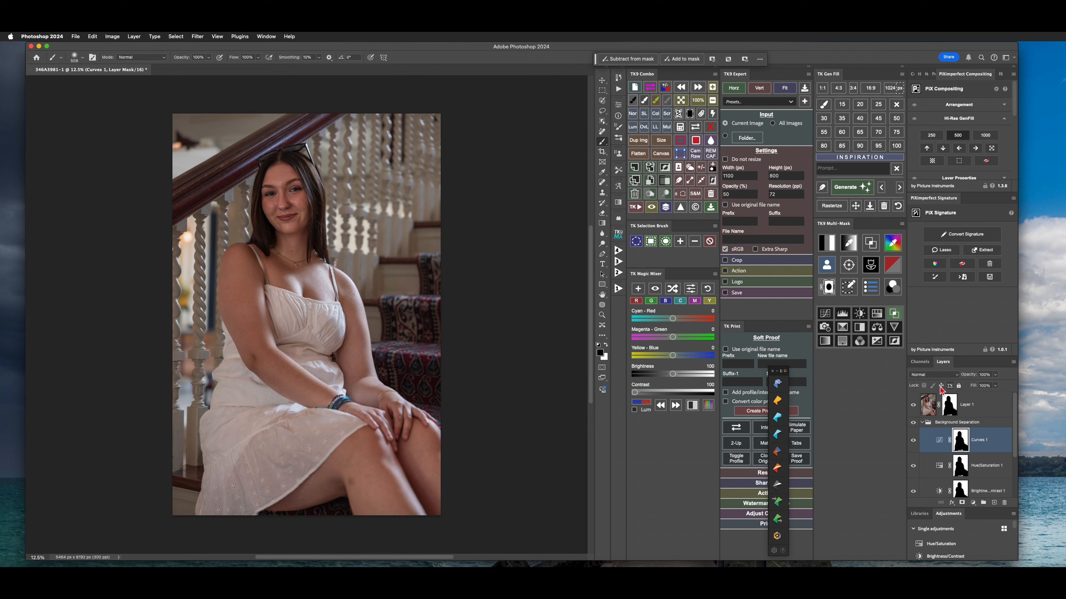
left_click(949, 404)
key("super+i")
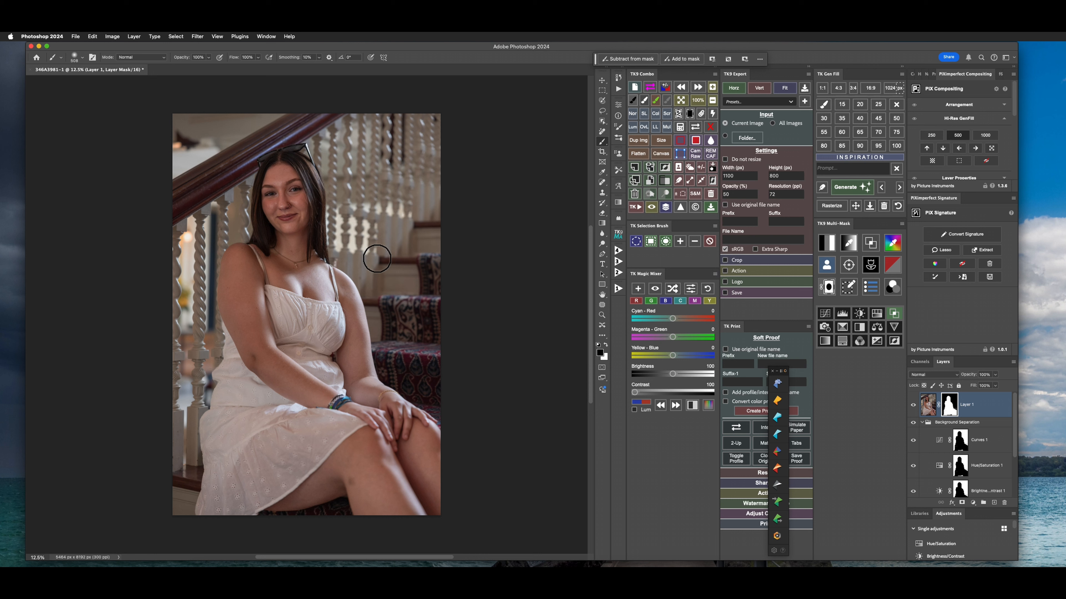
- Duplicate the masked stamped layer of the woman and convert the copy to a smart object
key("super+j")
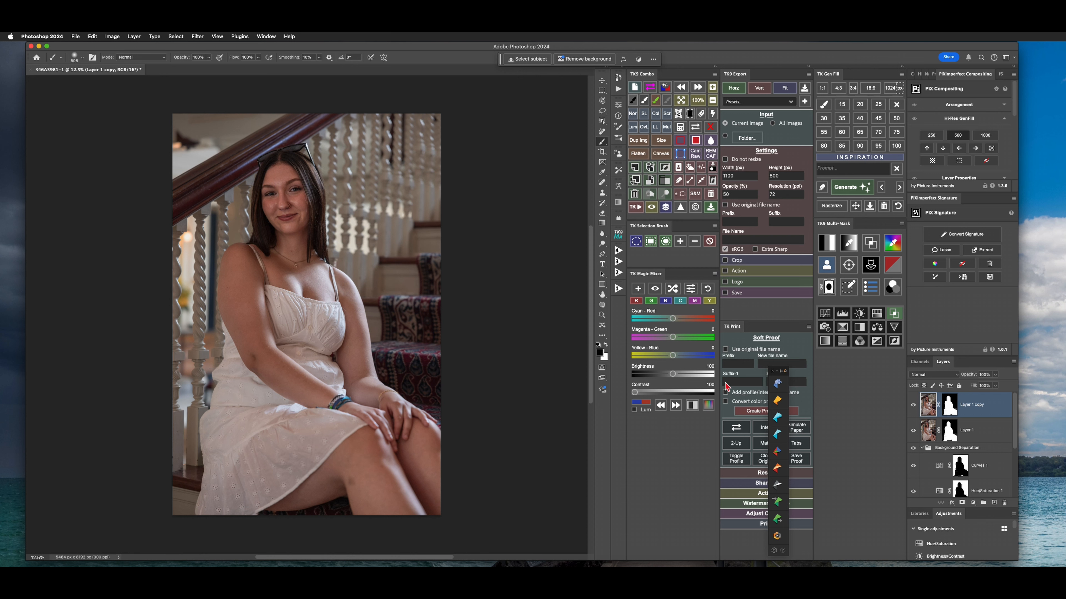
right_click(927, 405)
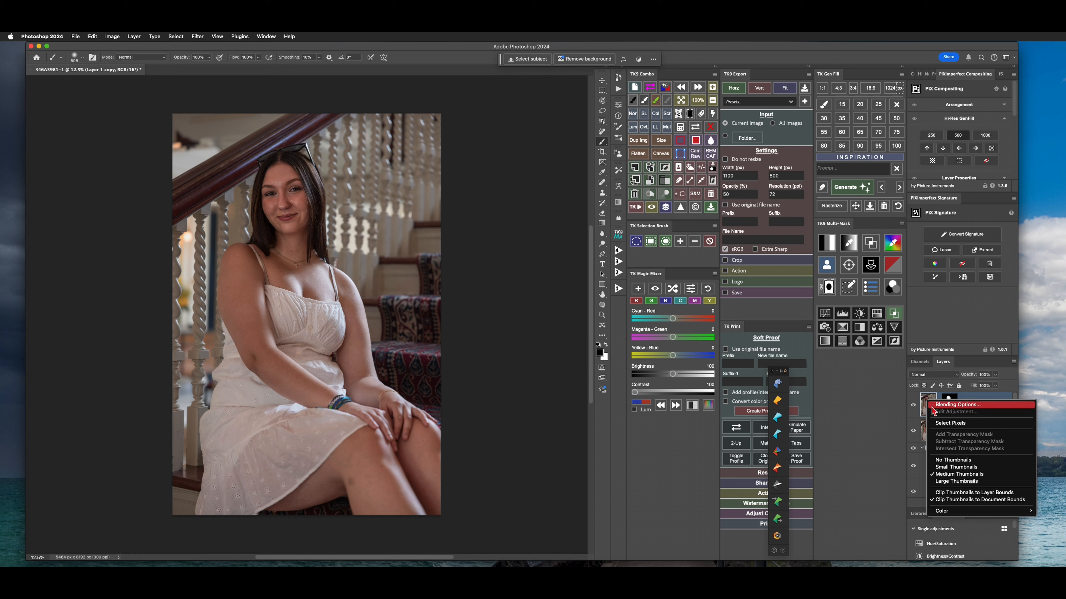
left_click(922, 407)
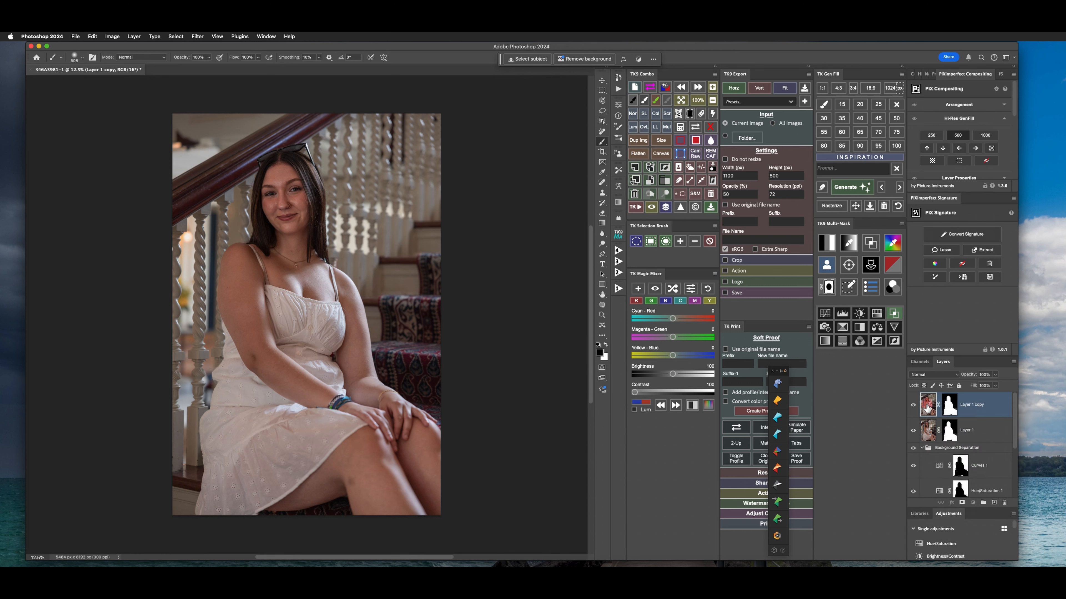
right_click(995, 407)
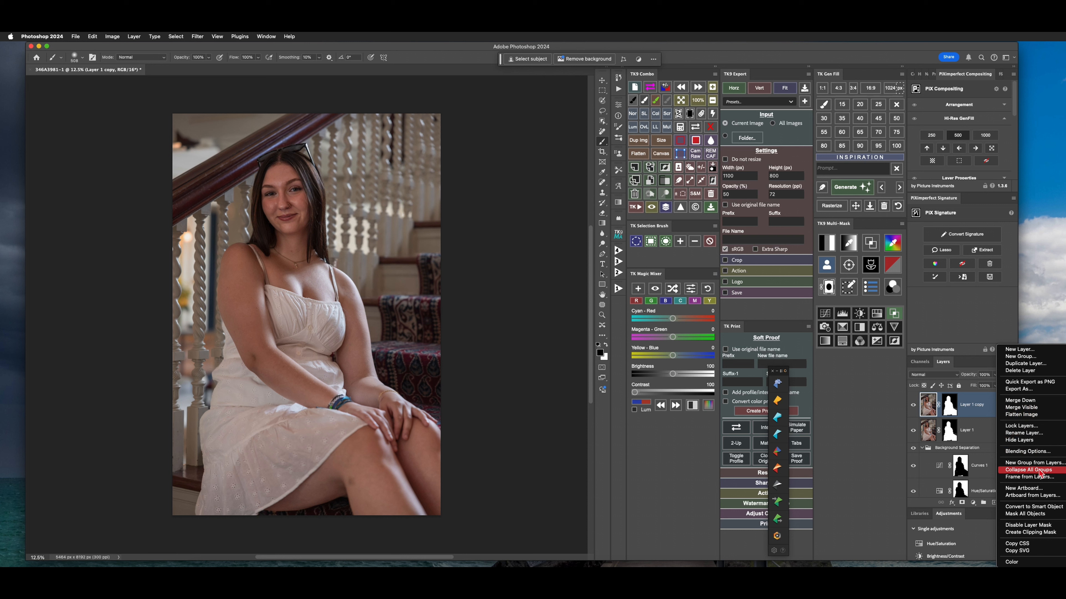
left_click(1028, 507)
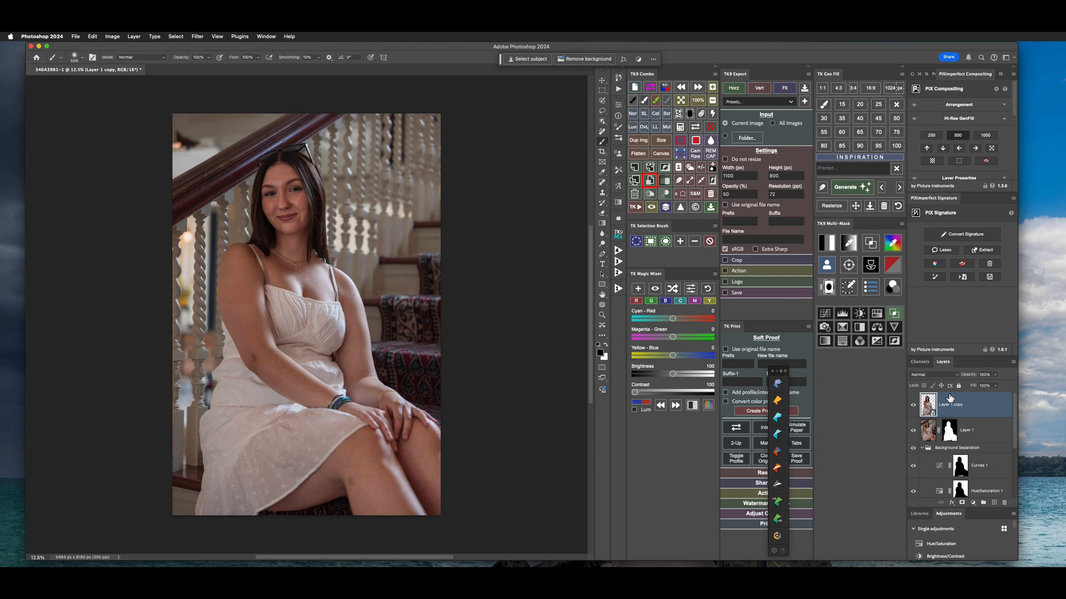
- Open the Camera Raw filter on the smart object and set Exposure +0.10, Contrast -5, Highlights -18, Shadows +26, Whites +17 and Blacks -2
left_click(196, 37)
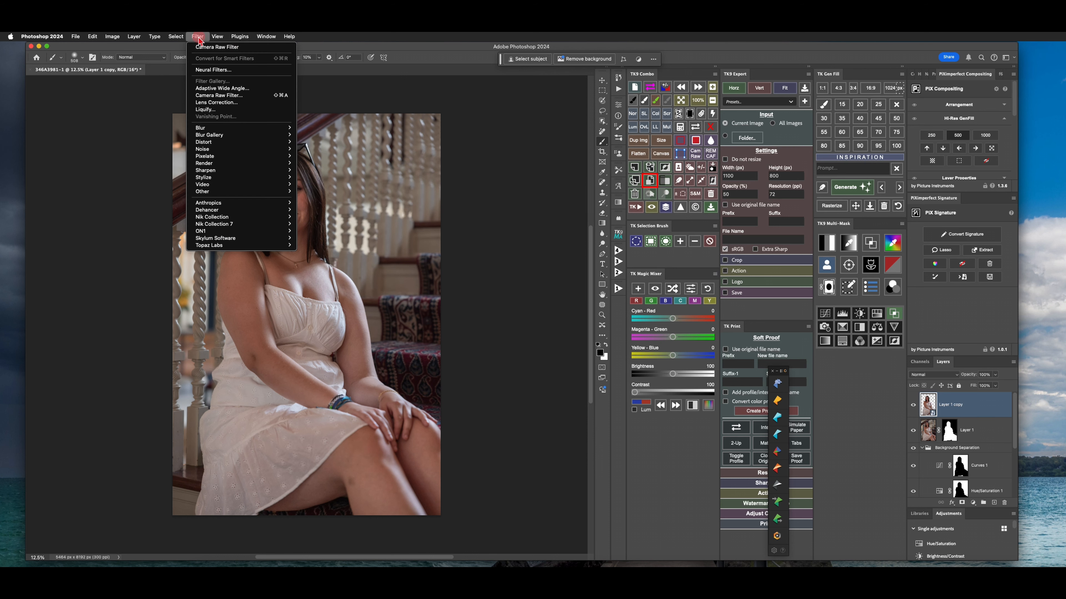
left_click(223, 98)
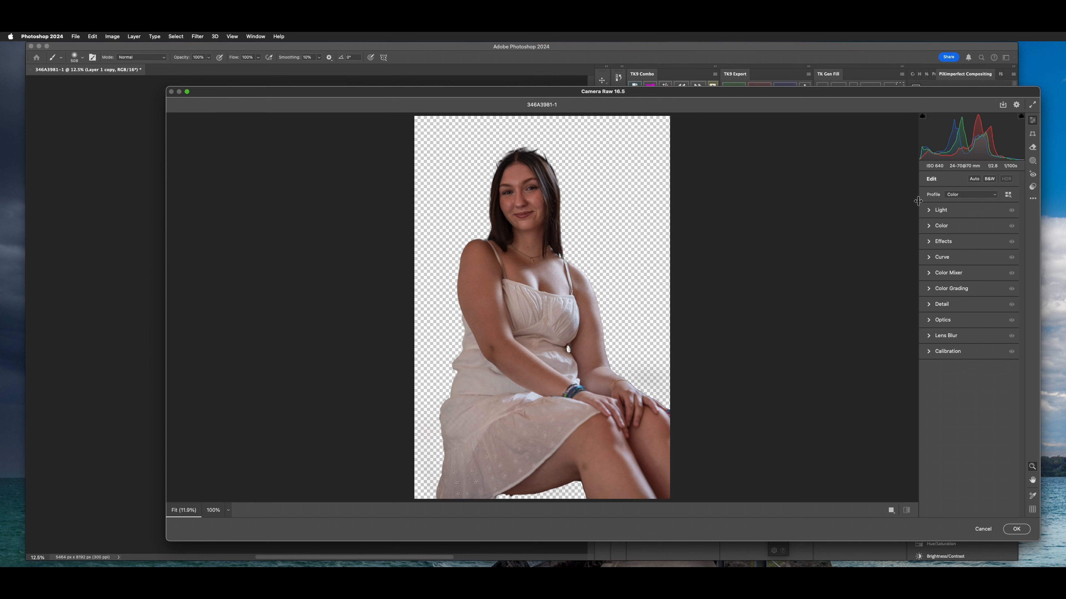
left_click(929, 209)
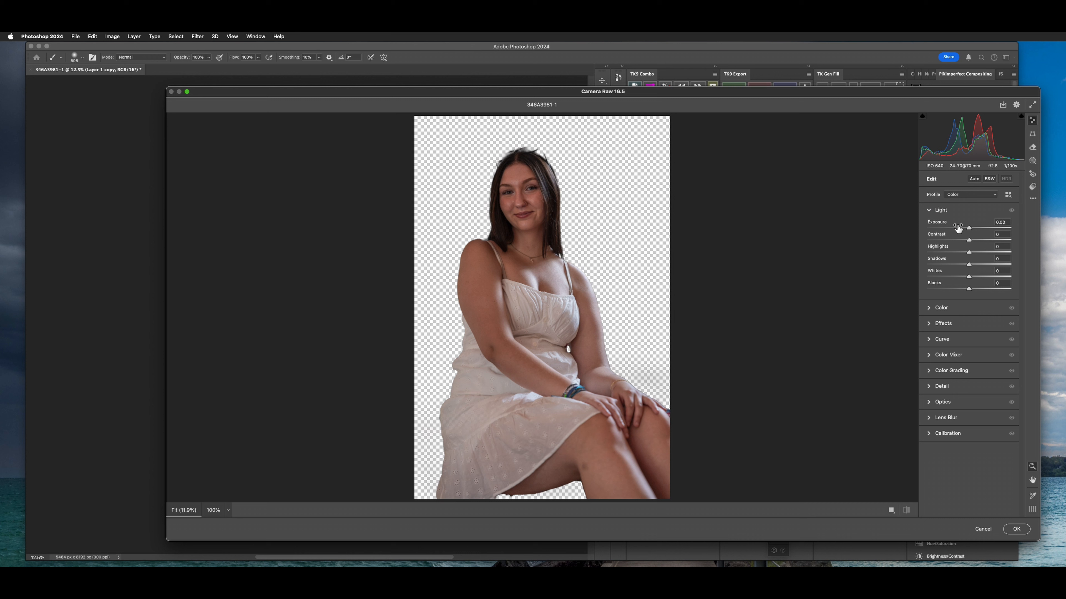
left_click(970, 266)
left_click_drag(970, 265, 981, 266)
left_click(969, 276)
left_click_drag(969, 277, 964, 244)
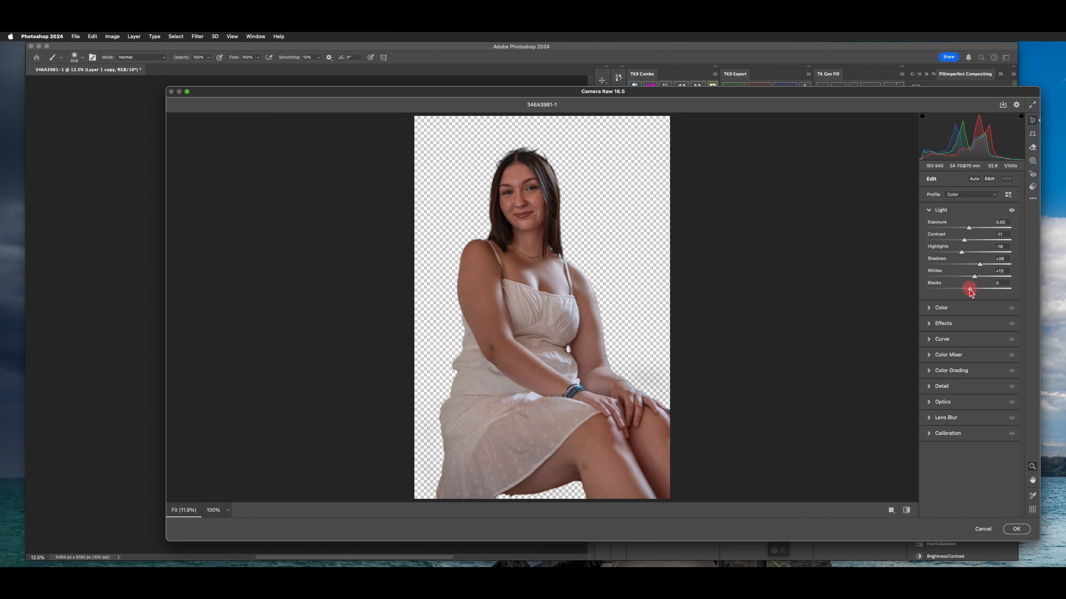
left_click_drag(969, 289, 965, 289)
left_click_drag(968, 290, 977, 280)
left_click_drag(967, 244, 968, 245)
left_click_drag(968, 243, 968, 242)
left_click_drag(969, 228, 969, 228)
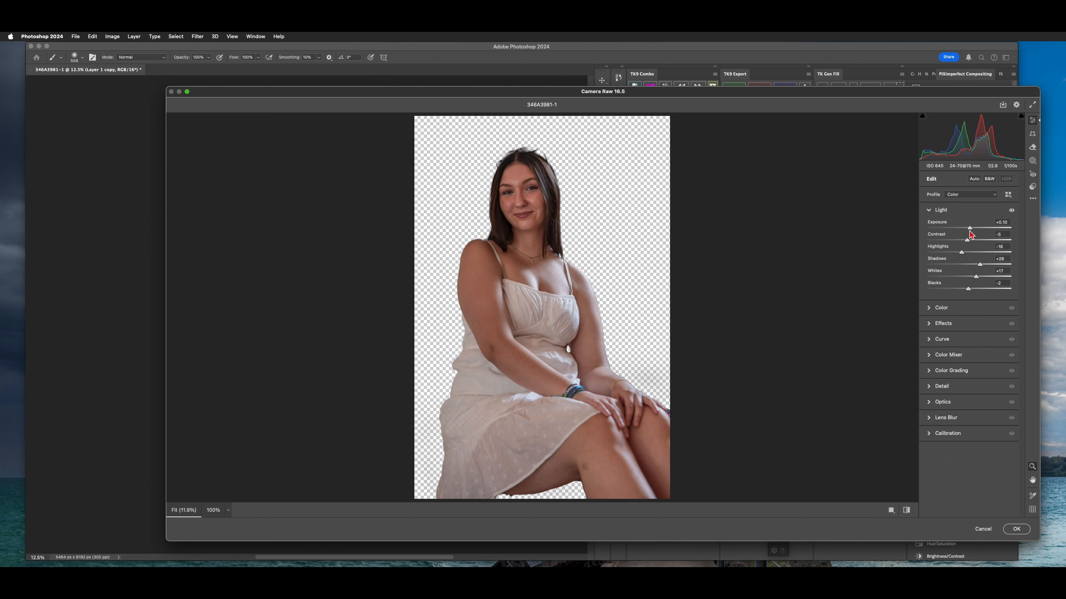
- Fine-tune the Temperature and raise the Vibrance slightly in Camera Raw, and apply the filter
left_click(928, 211)
left_click(928, 227)
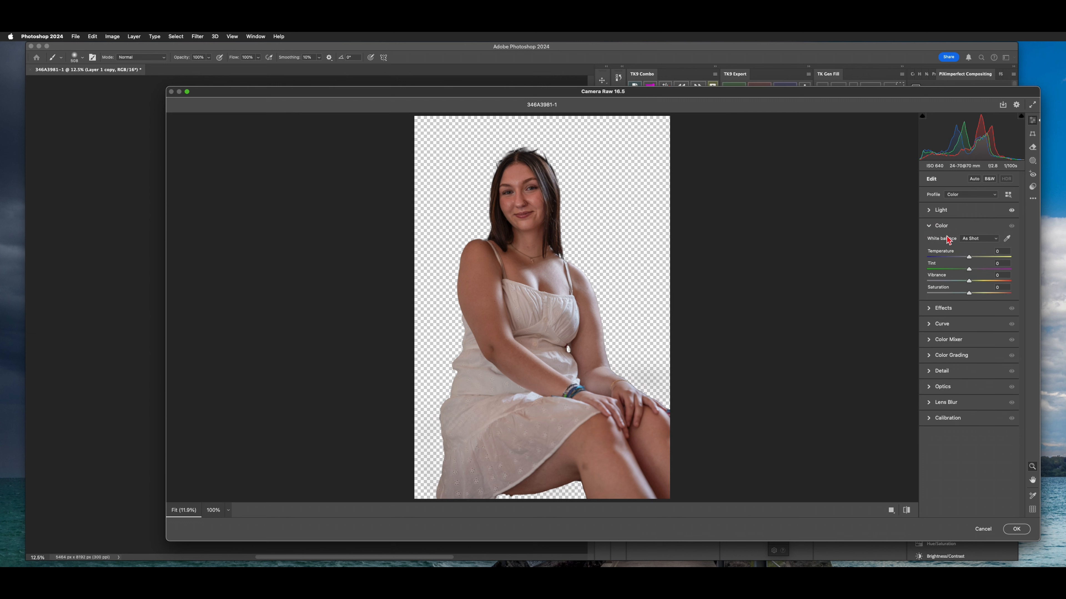
left_click_drag(969, 259, 968, 261)
left_click_drag(970, 282, 972, 284)
left_click(938, 231)
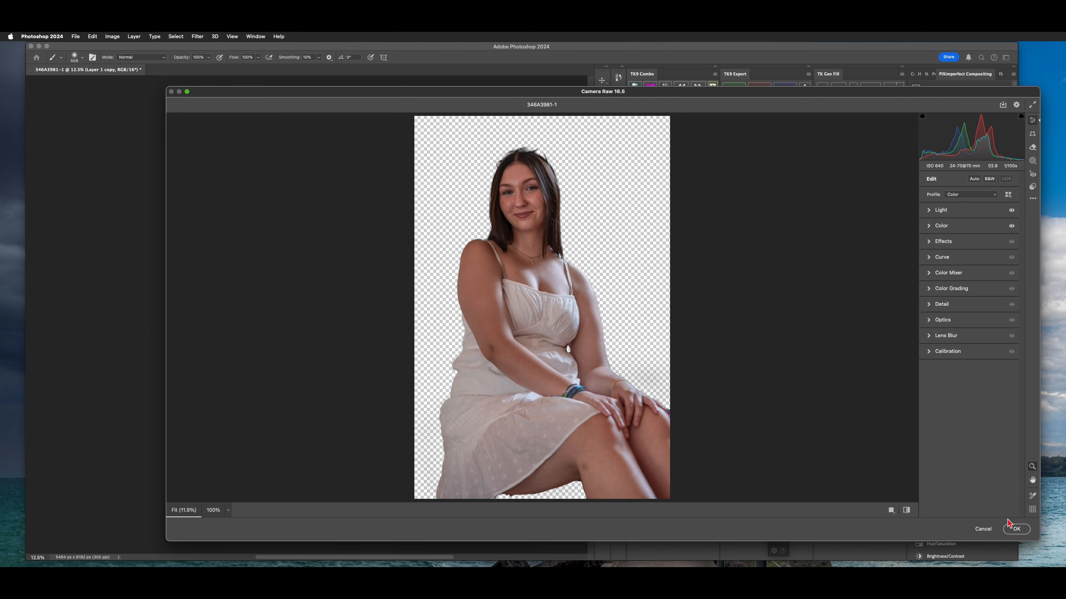
left_click(1015, 529)
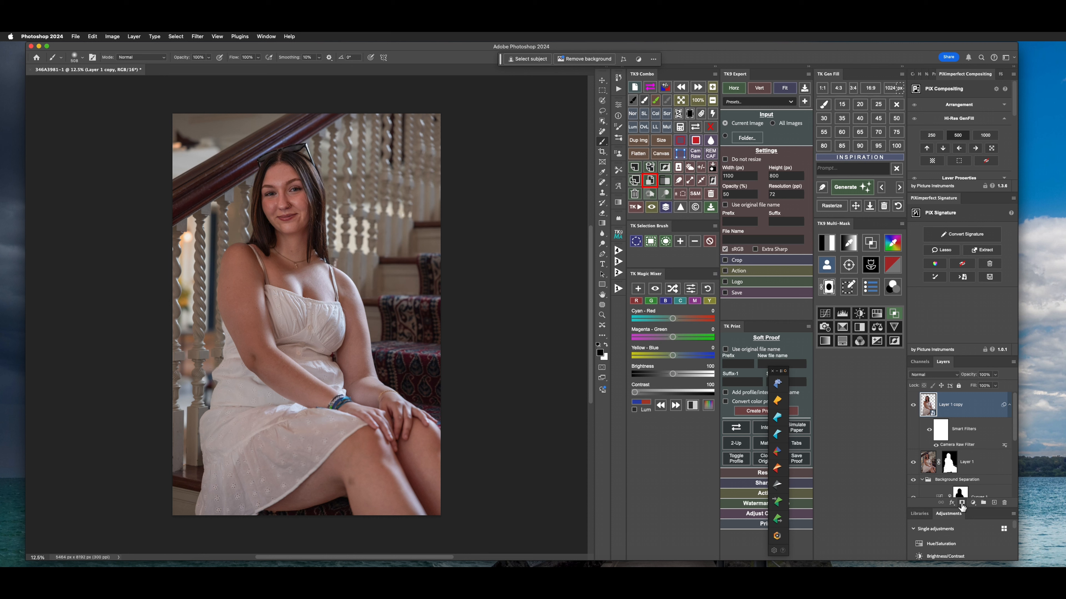
- Add a Curves adjustment layer above the smart object and replace its mask with a copy of the Layer 1 mask of the woman
left_click(973, 503)
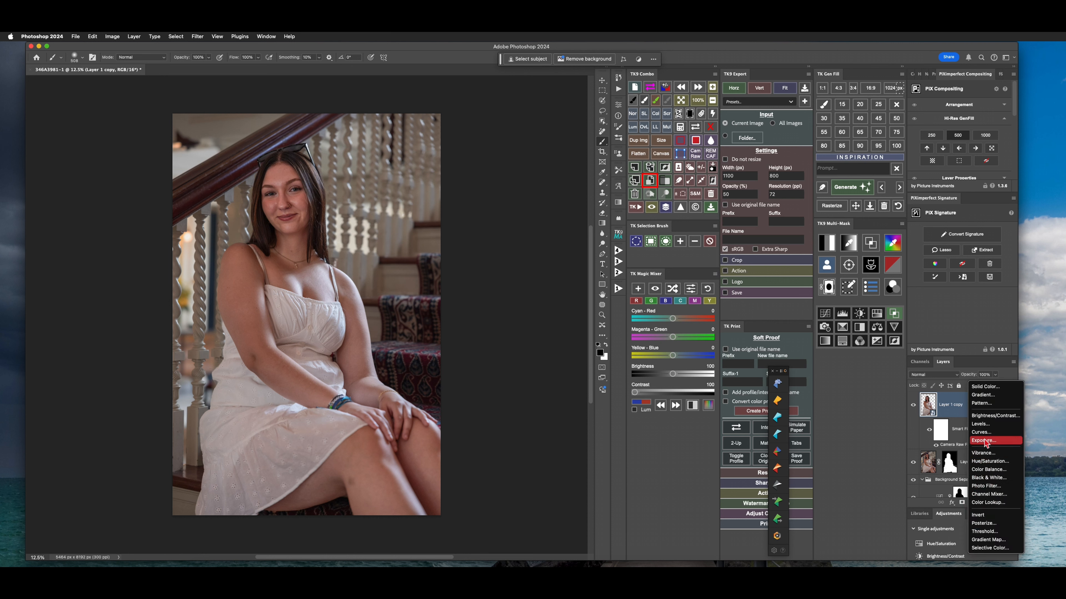
key("Escape")
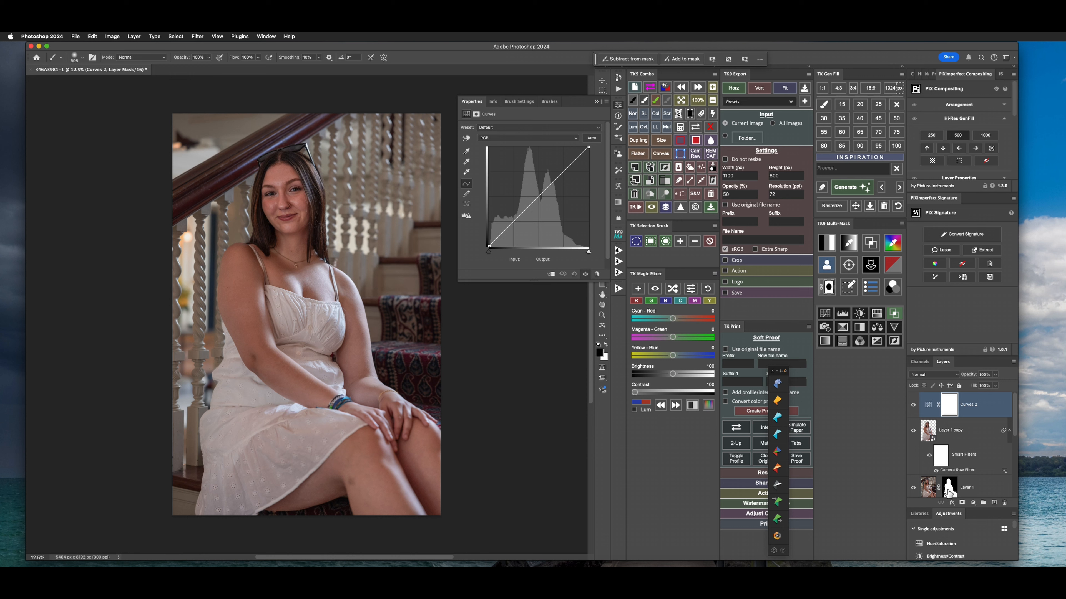
key("alt")
left_click_drag(948, 488, 950, 412)
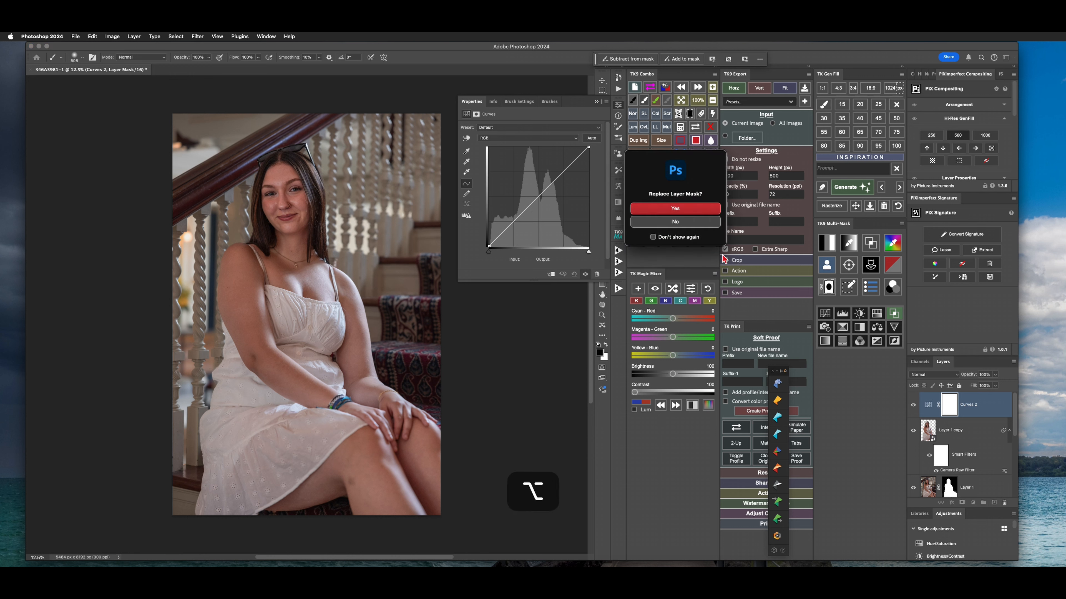
left_click(695, 212)
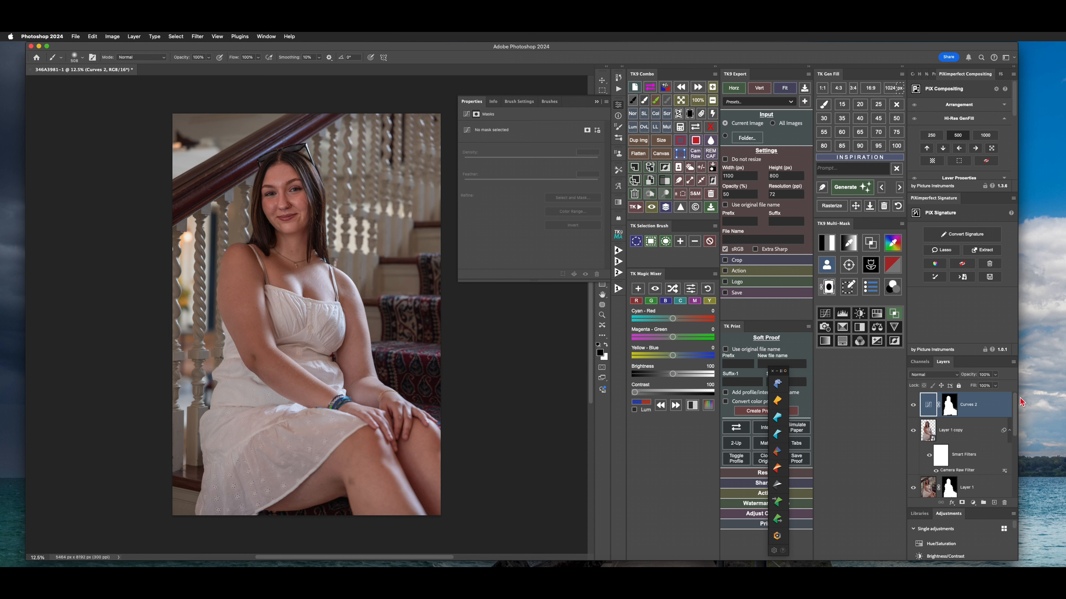
left_click(596, 101)
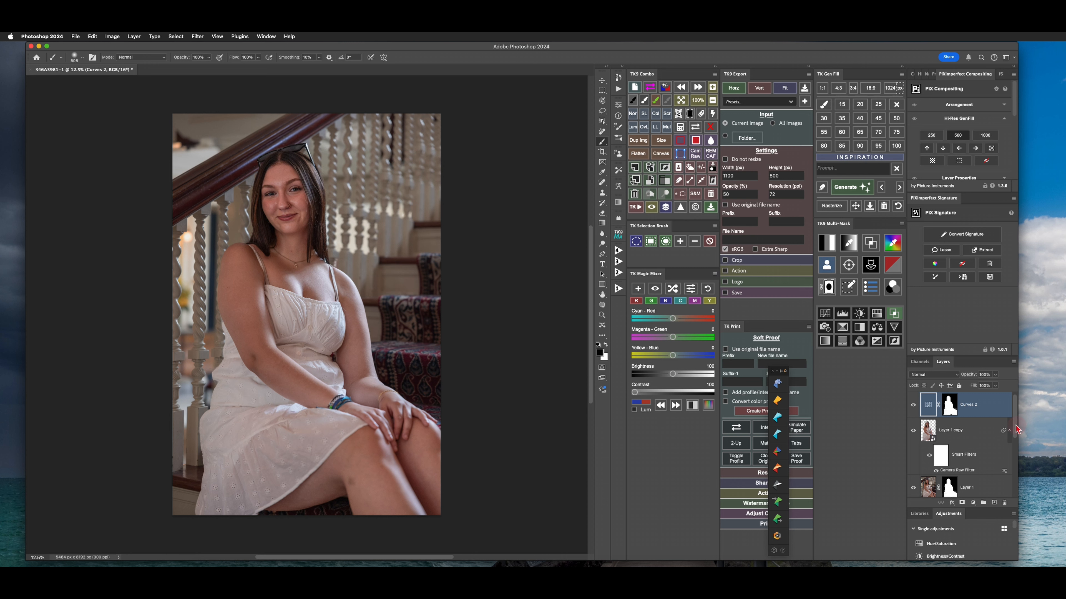
- Stamp all visible layers onto a new layer and move the Curves 2 layer above it
left_click(964, 461, "shift")
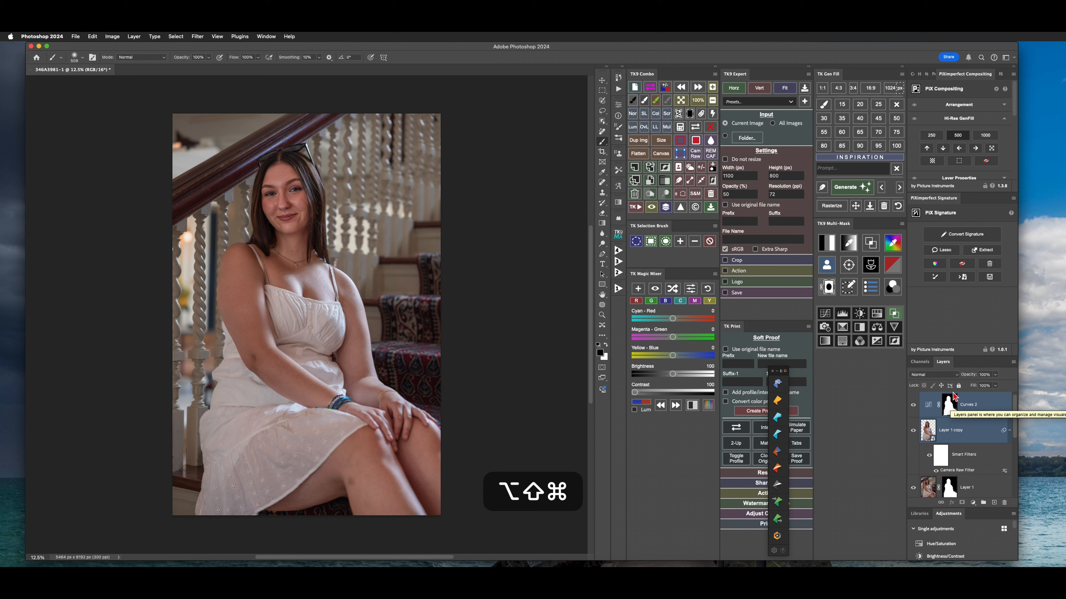
key("alt+shift+super+e")
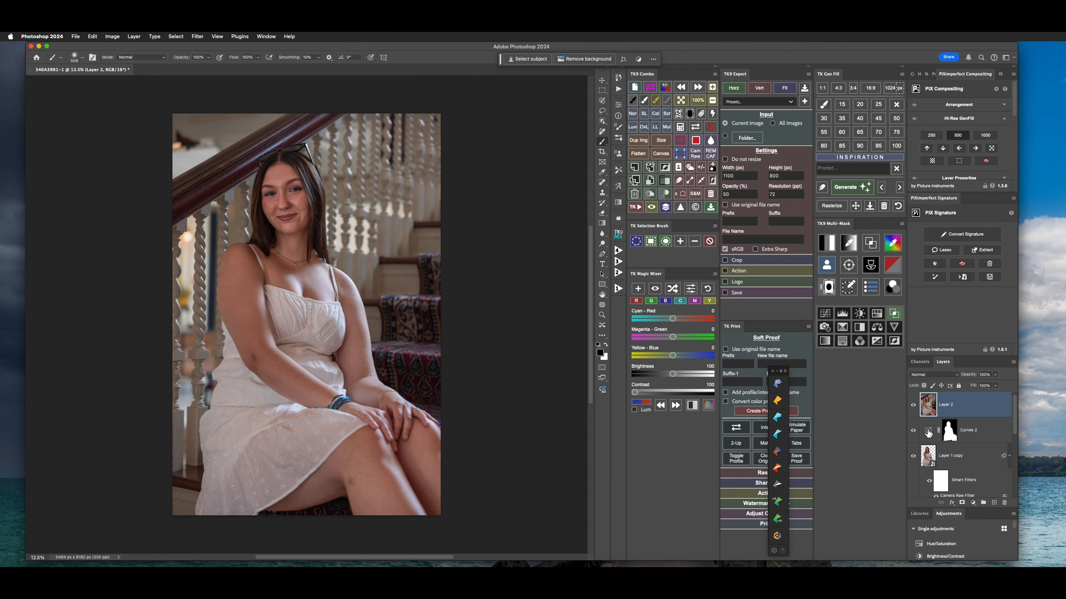
left_click_drag(929, 433, 937, 402)
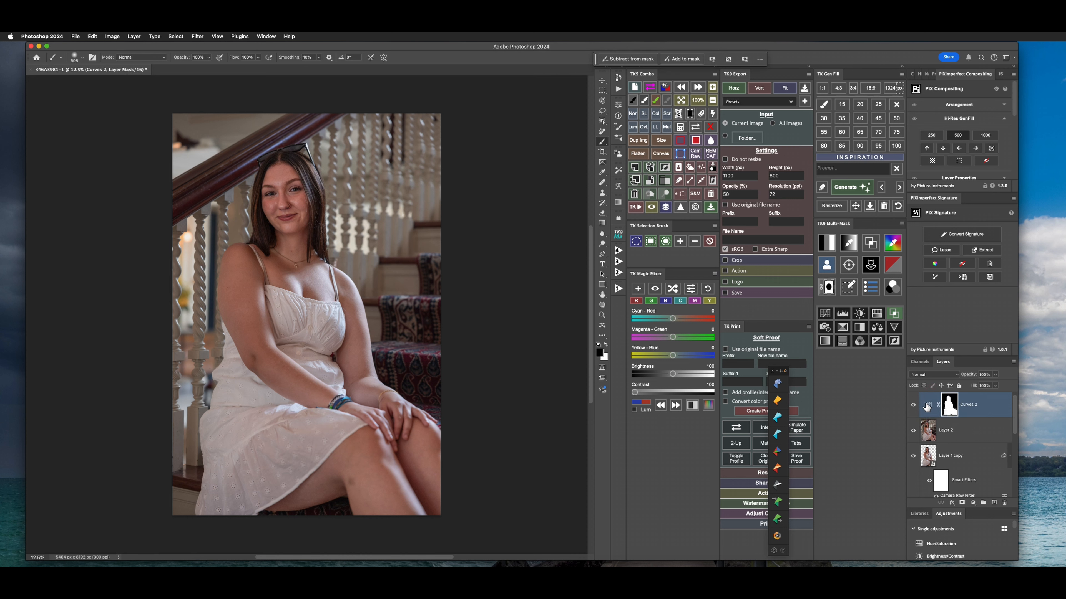
- Darken the Curves 2 adjustment slightly with on-image sampling on the woman's leg, skirt and upper dress
left_click(928, 405)
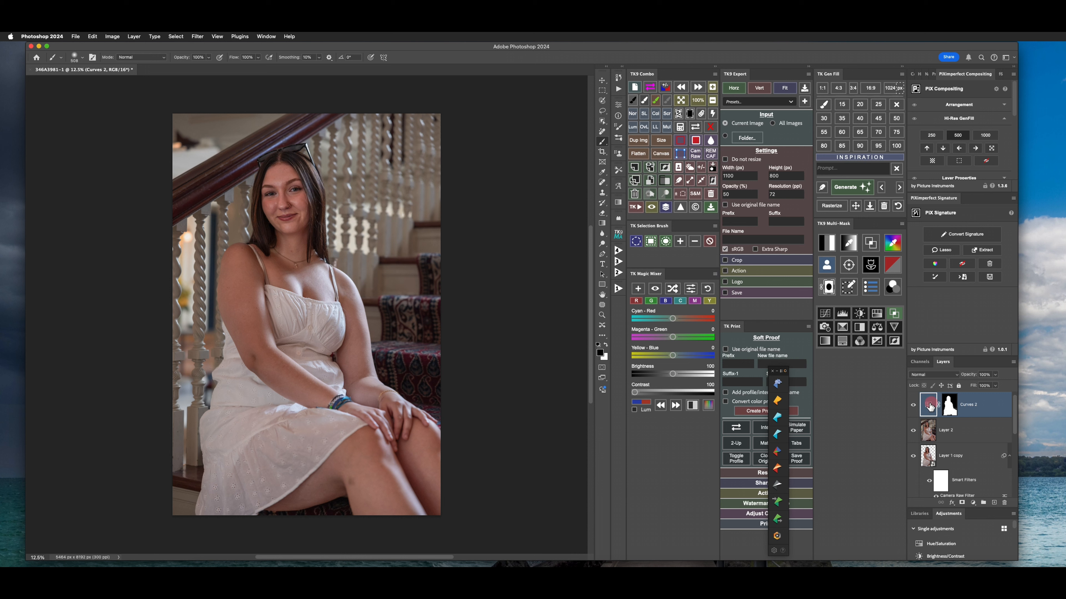
double_click(929, 408)
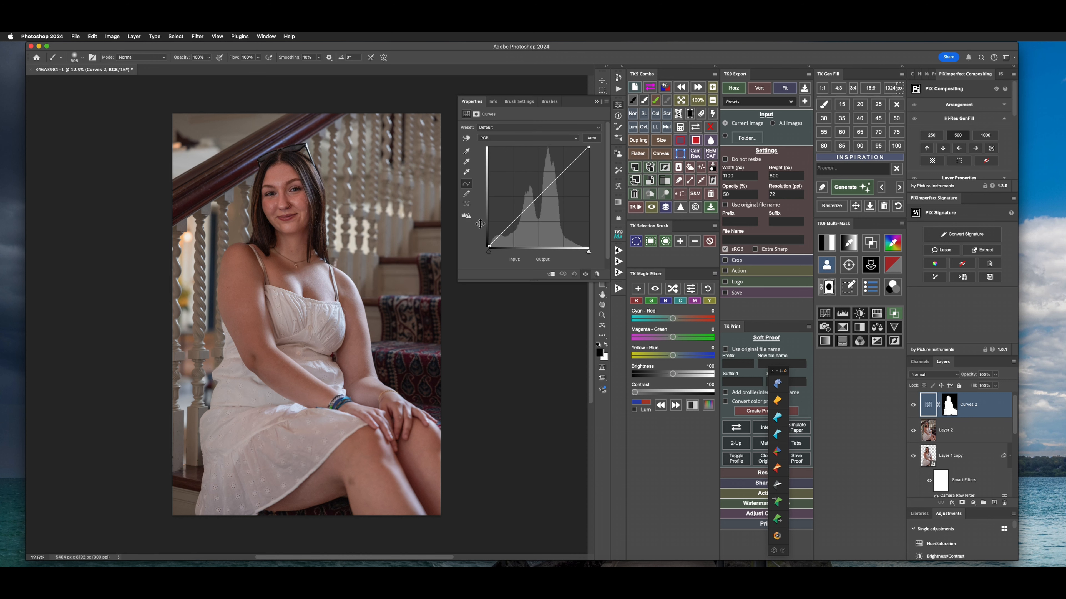
left_click(466, 139)
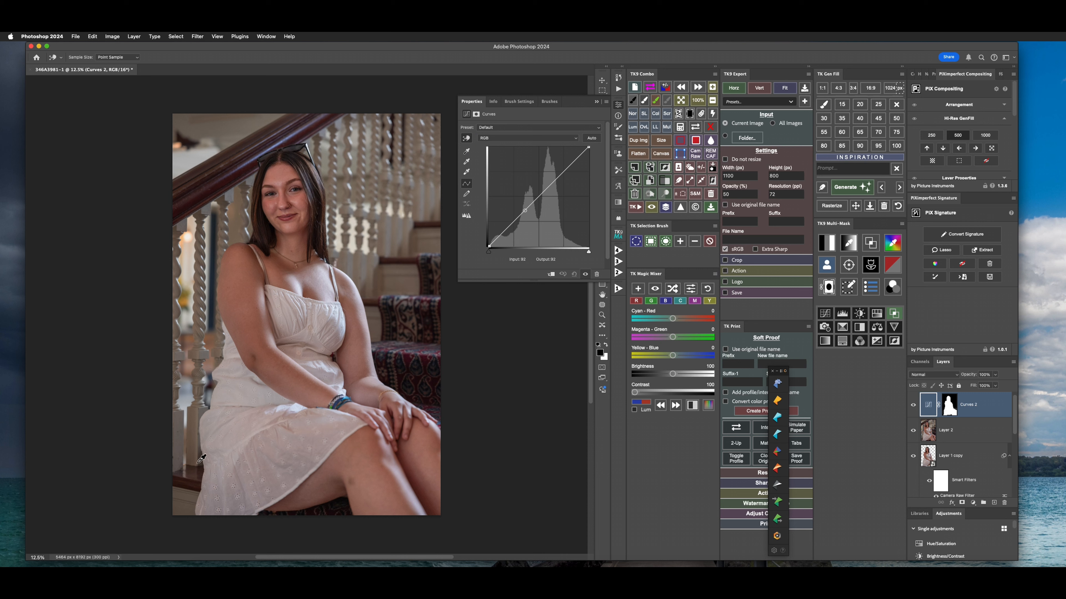
left_click_drag(195, 452, 192, 455)
left_click_drag(364, 460, 364, 467)
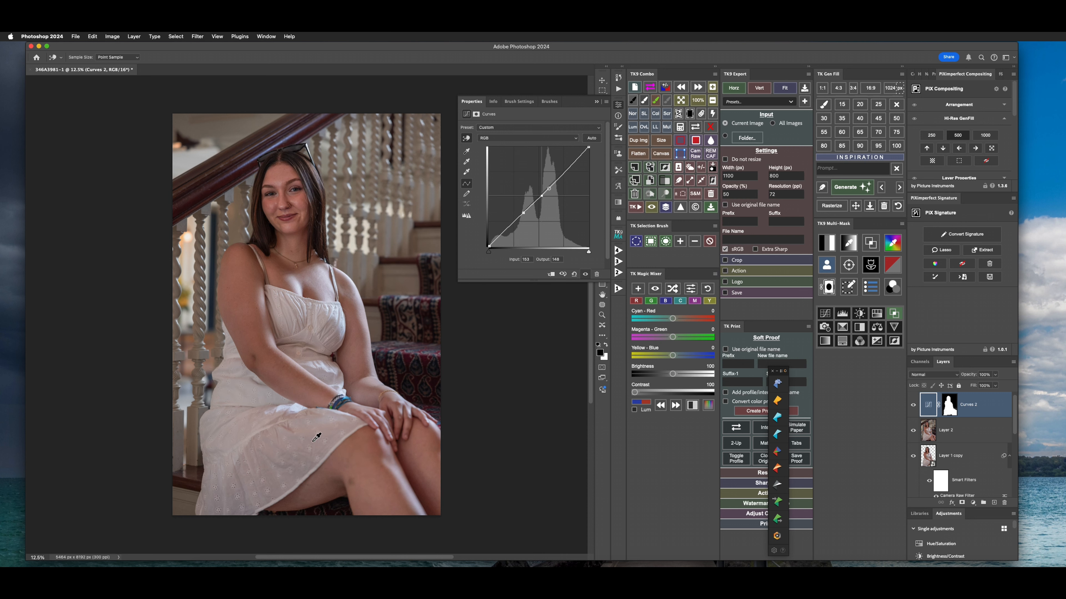
left_click_drag(315, 437, 319, 443)
left_click_drag(327, 287, 326, 290)
left_click(596, 102)
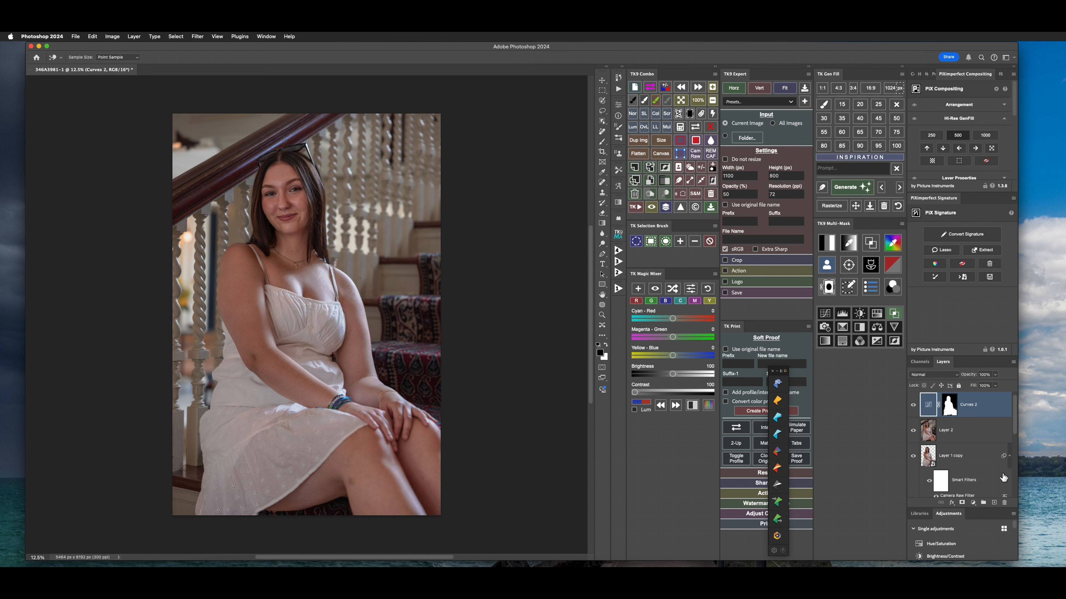
- Add a Selective Color adjustment layer above Curves 2 and replace its mask with a copy of the Curves 2 mask
left_click(972, 502)
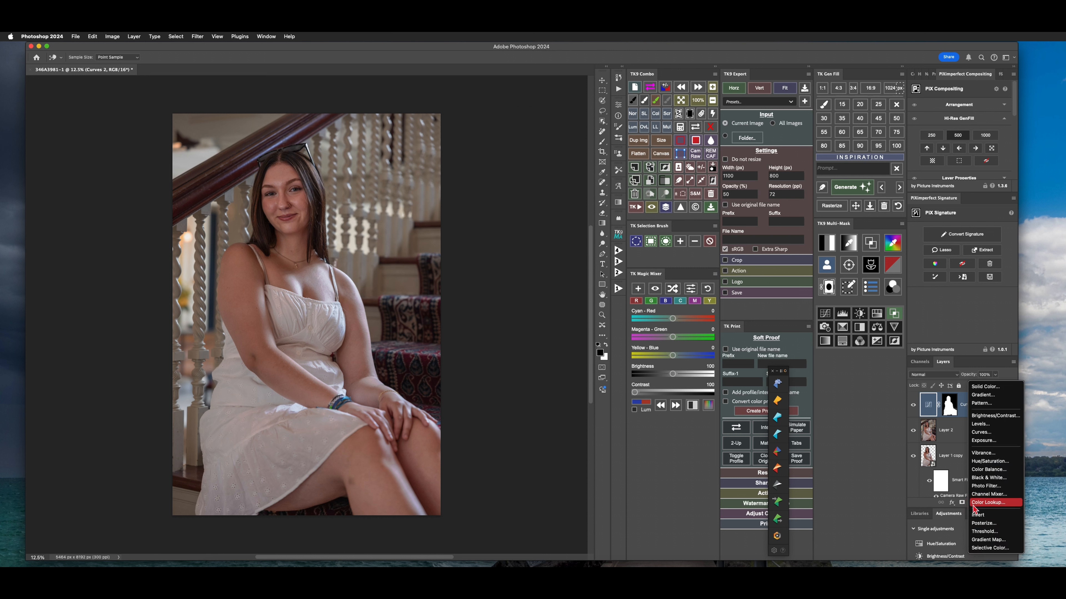
left_click(991, 549)
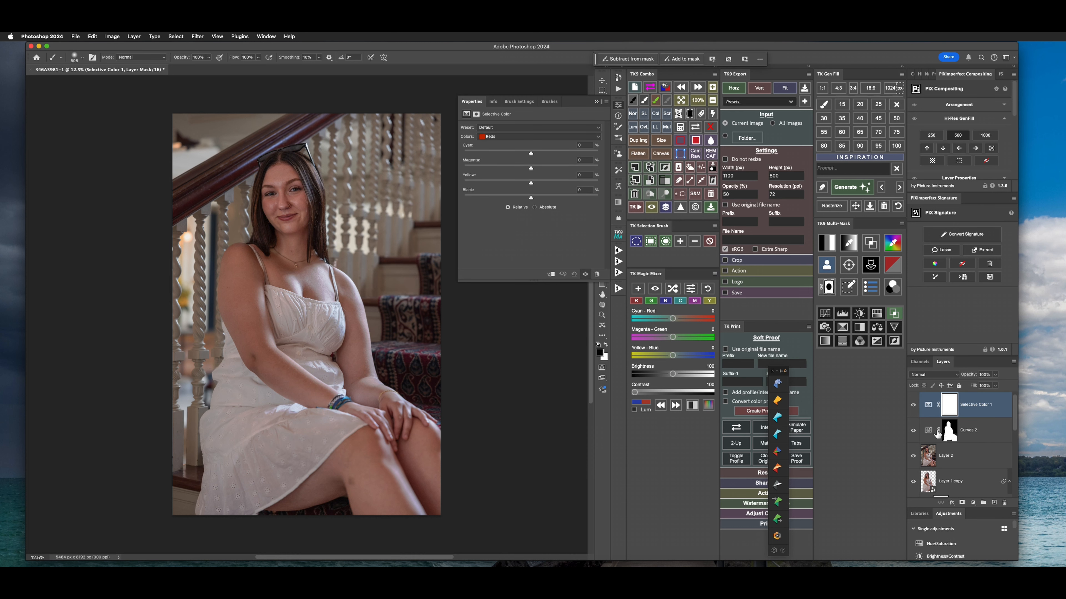
key("alt")
left_click_drag(947, 432, 952, 405)
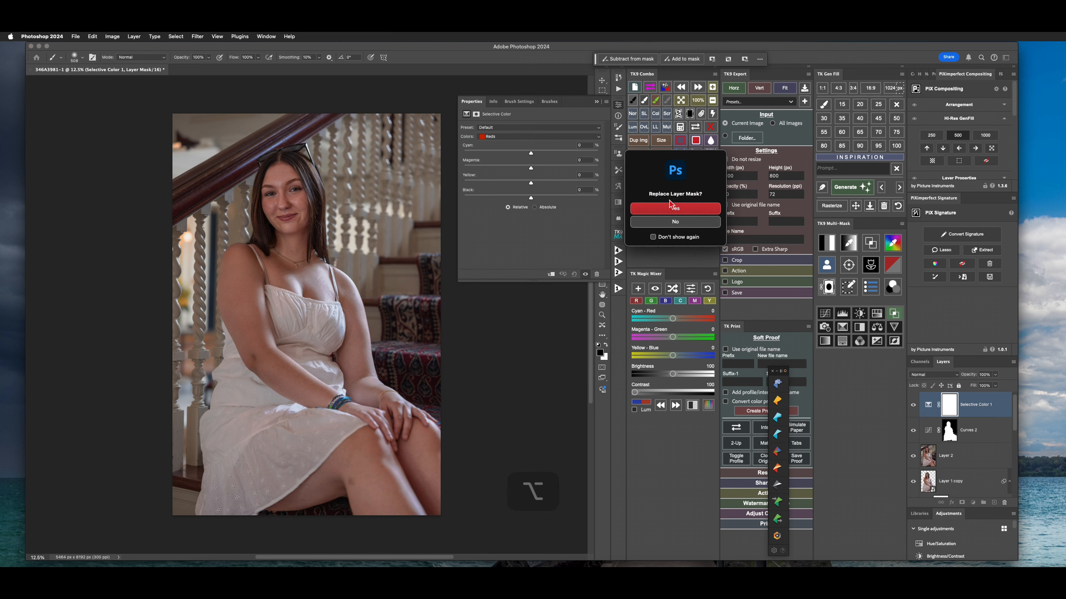
left_click(672, 209)
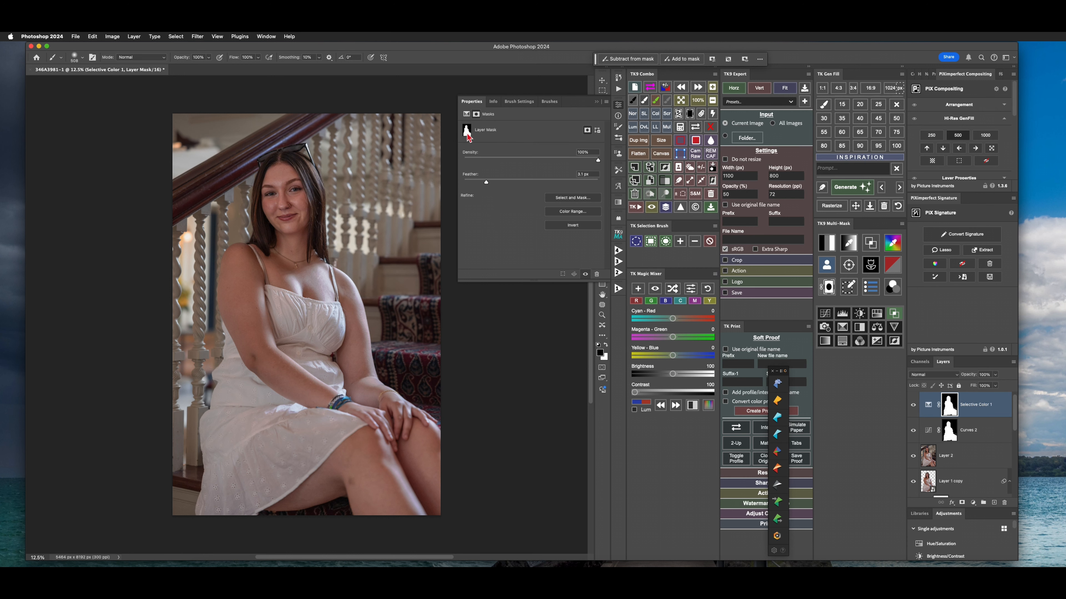
- In the Reds of the Selective Color layer, raise Black slightly and lower Magenta slightly to refine the woman's skin tone
left_click(928, 406)
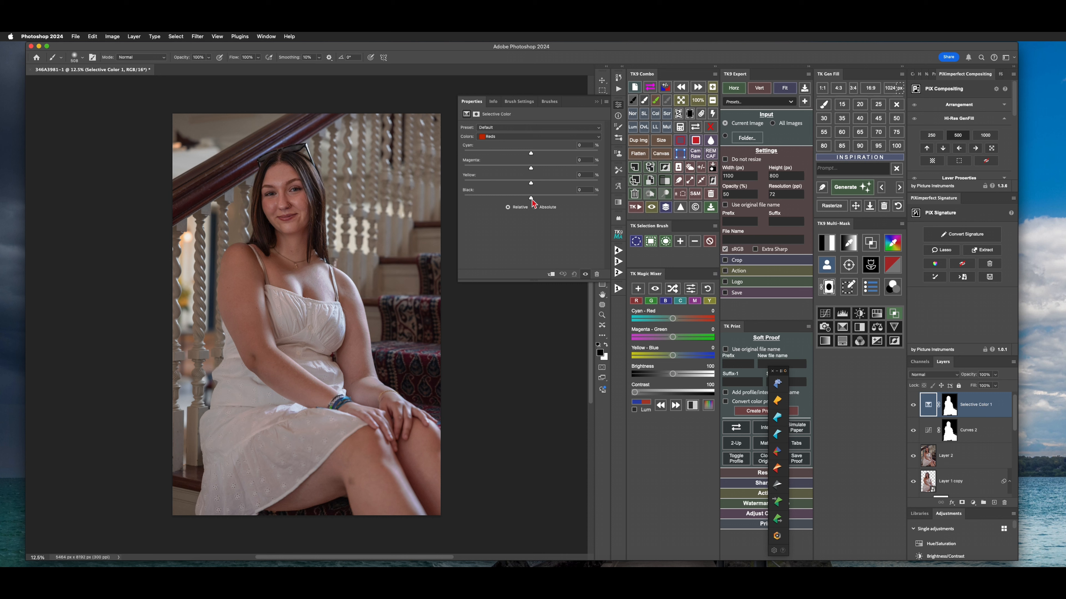
left_click_drag(530, 200, 535, 203)
left_click_drag(531, 167, 525, 167)
left_click_drag(533, 158, 534, 182)
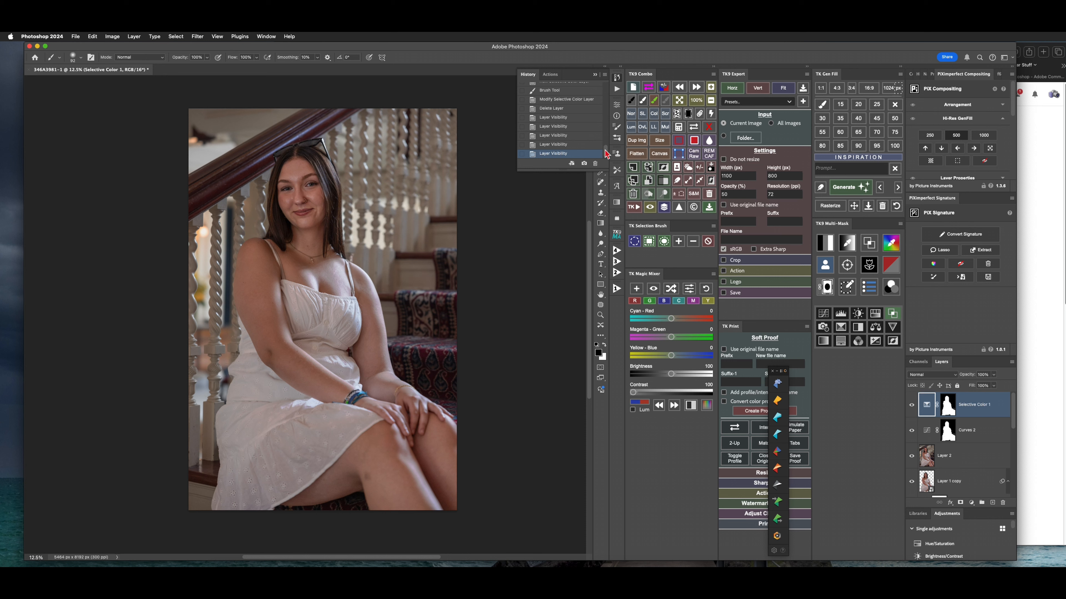
- Compare the original opening snapshot of the portrait with the latest history state
mouse_move(605, 151)
left_mouse_down()
mouse_move(609, 100)
mouse_move(593, 85)
left_mouse_up()
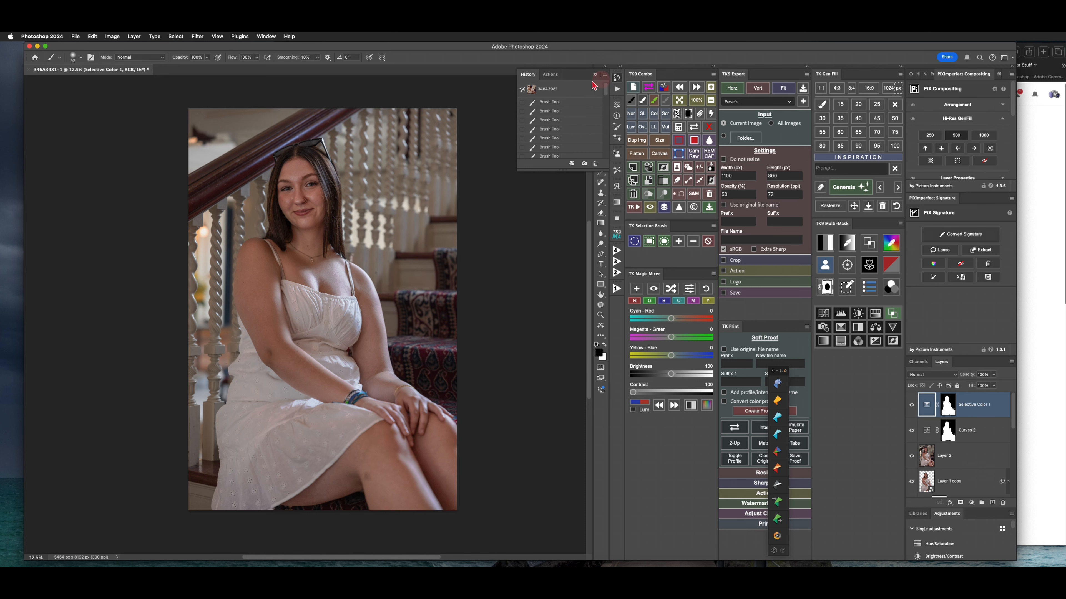
left_click(546, 91)
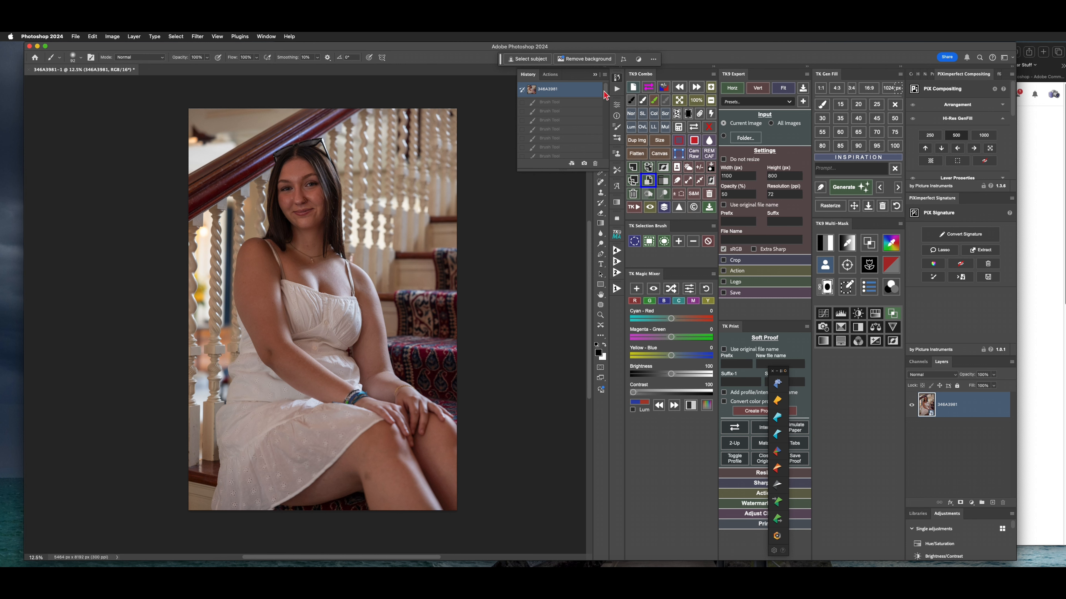
left_click_drag(606, 95, 605, 175)
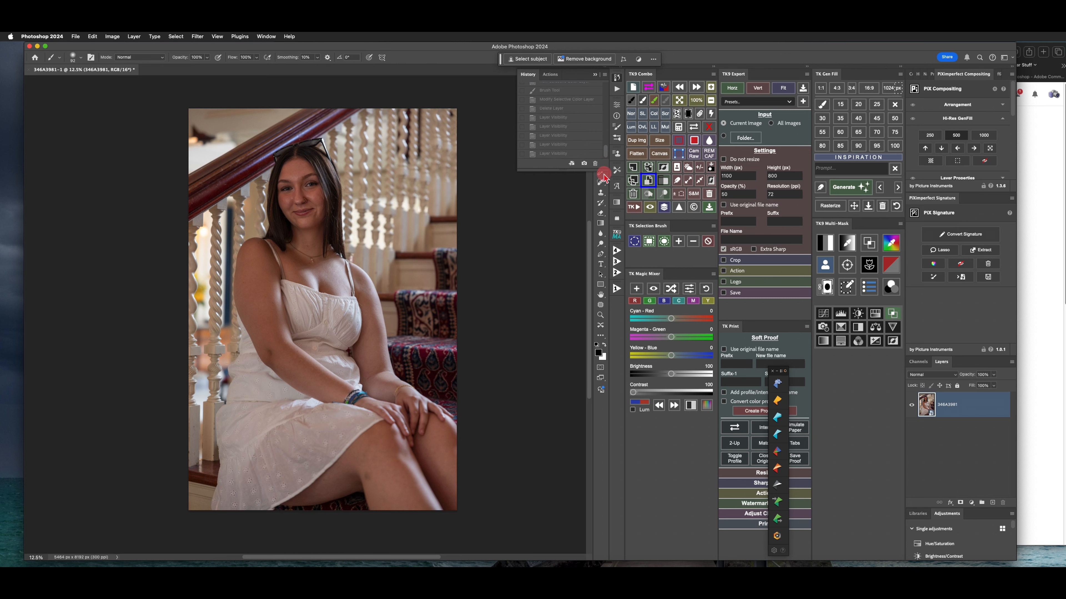
left_click(558, 154)
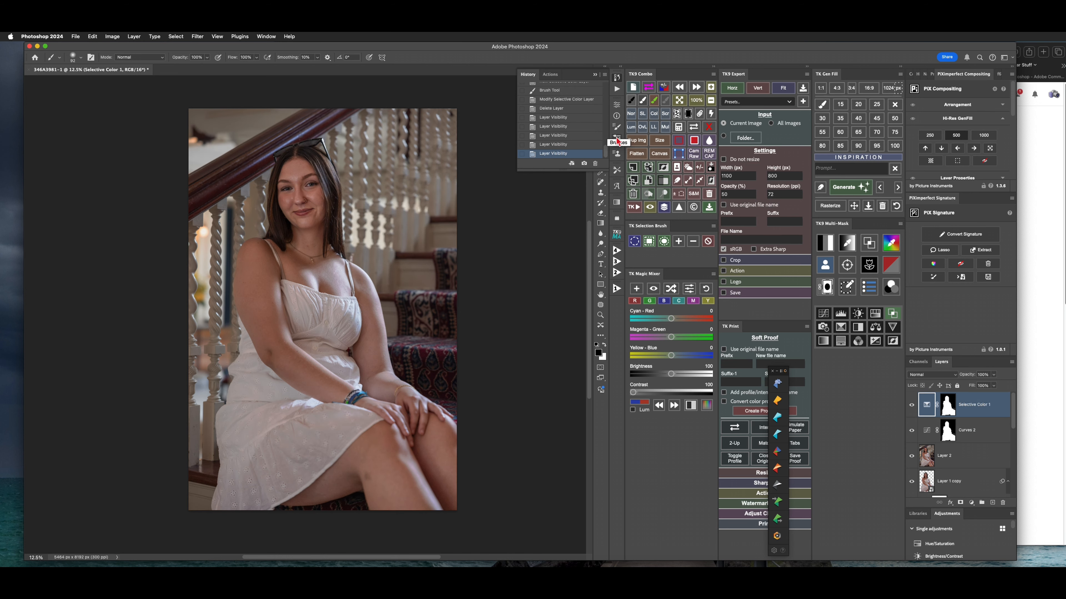